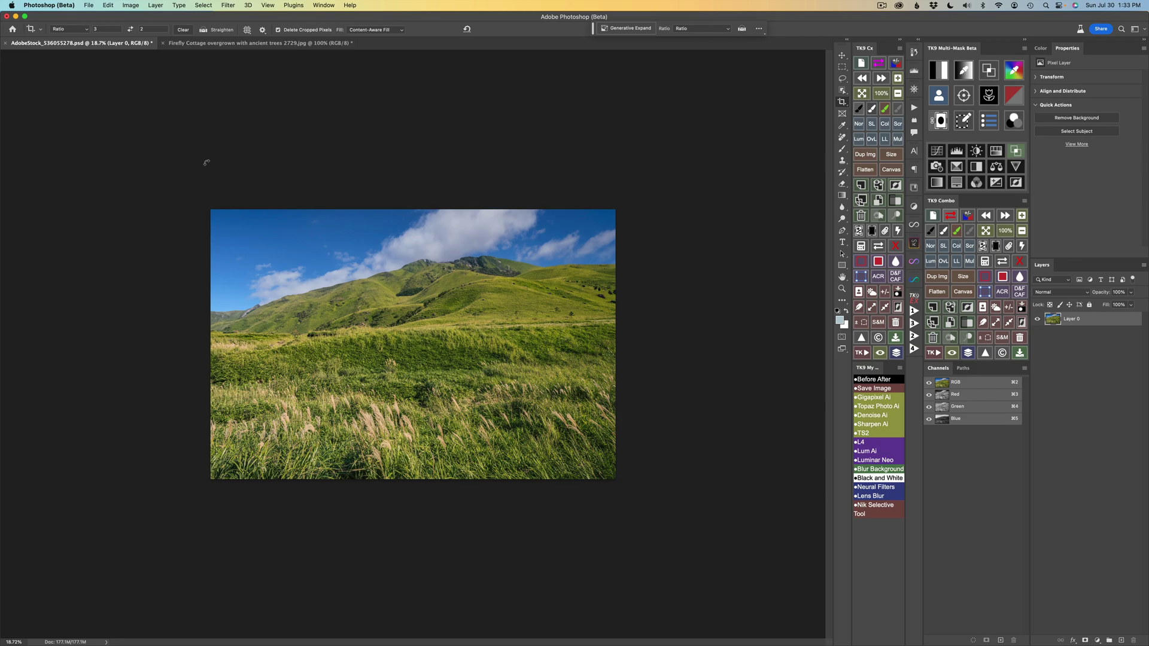
Glance at the Firefly Cottage image, return to the landscape, and review the fill and panel options.
left_click(234, 43)
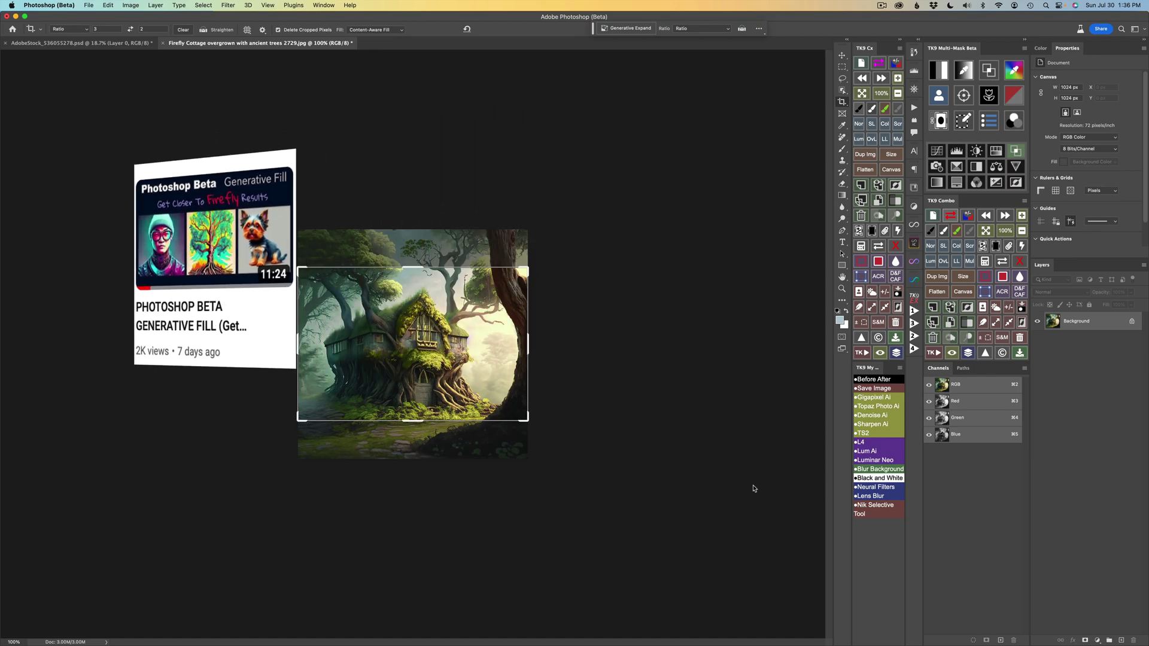
left_click(121, 43)
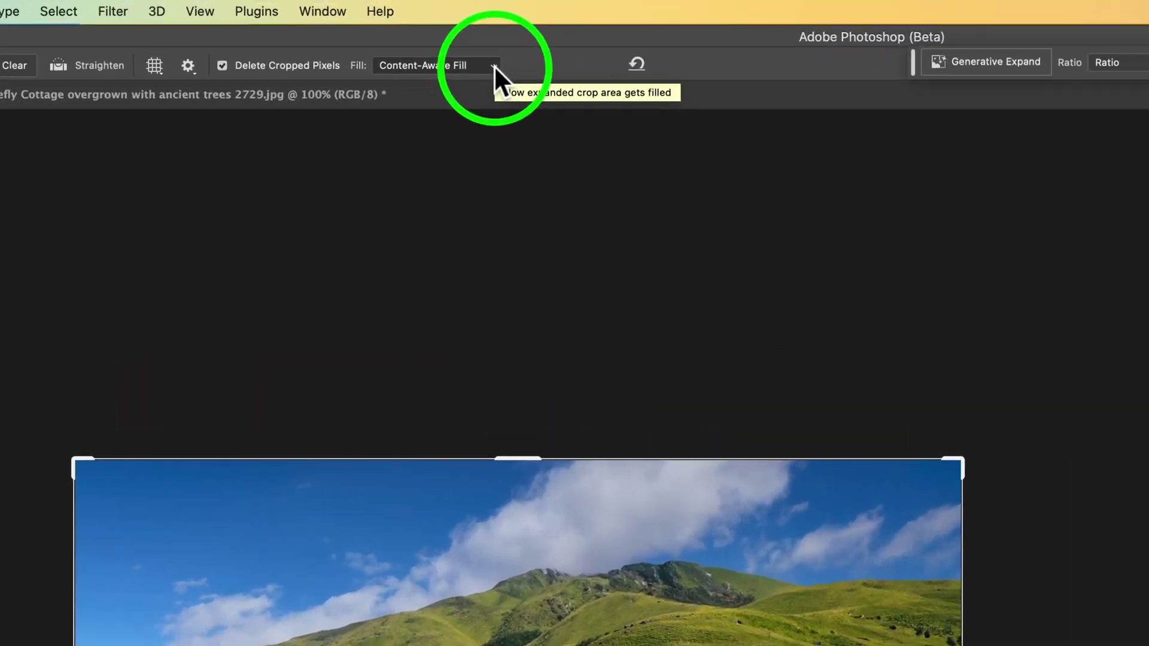
left_click(402, 30)
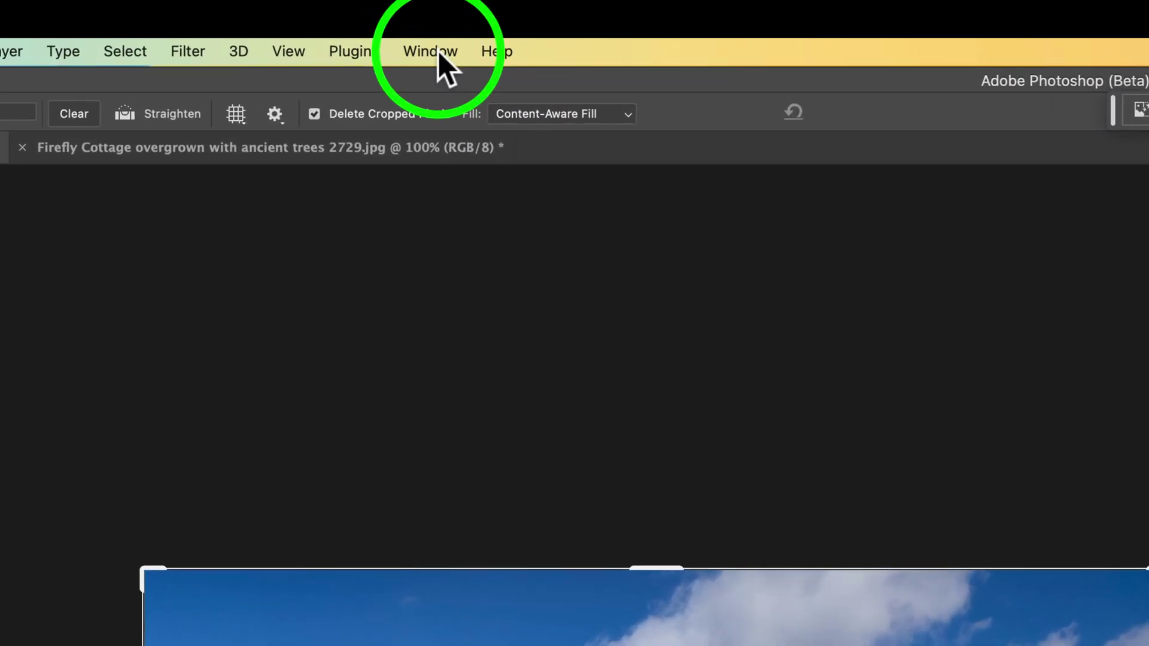
left_click(438, 52)
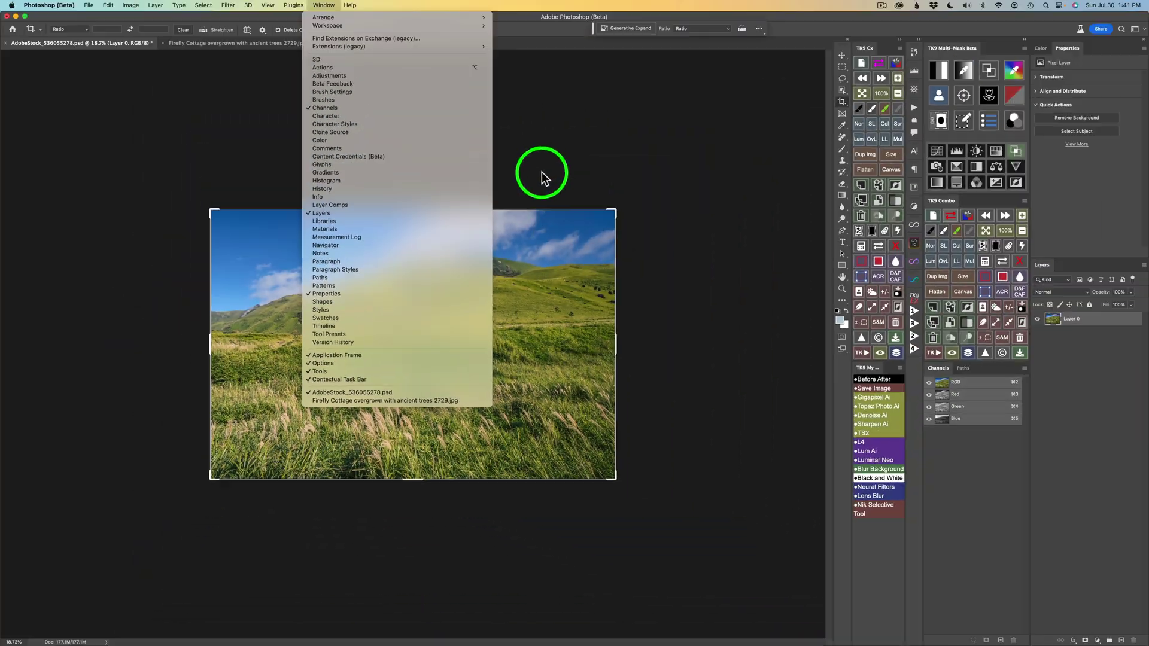
left_click(541, 163)
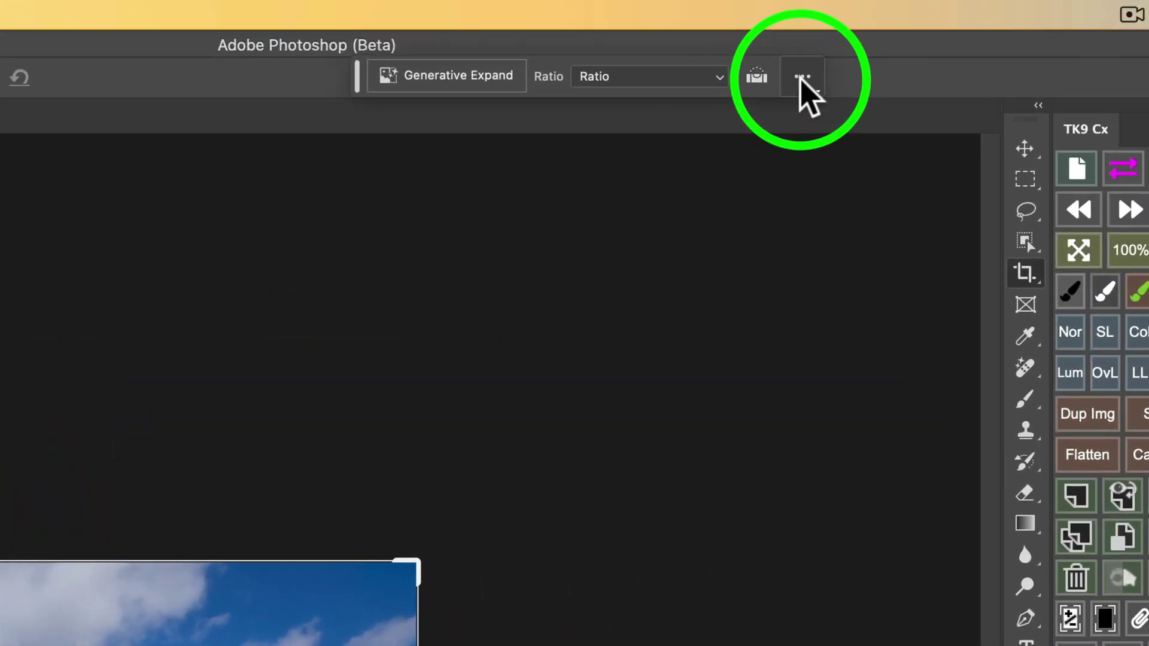
Move the contextual task bar up, out of the image's way.
left_click(802, 77)
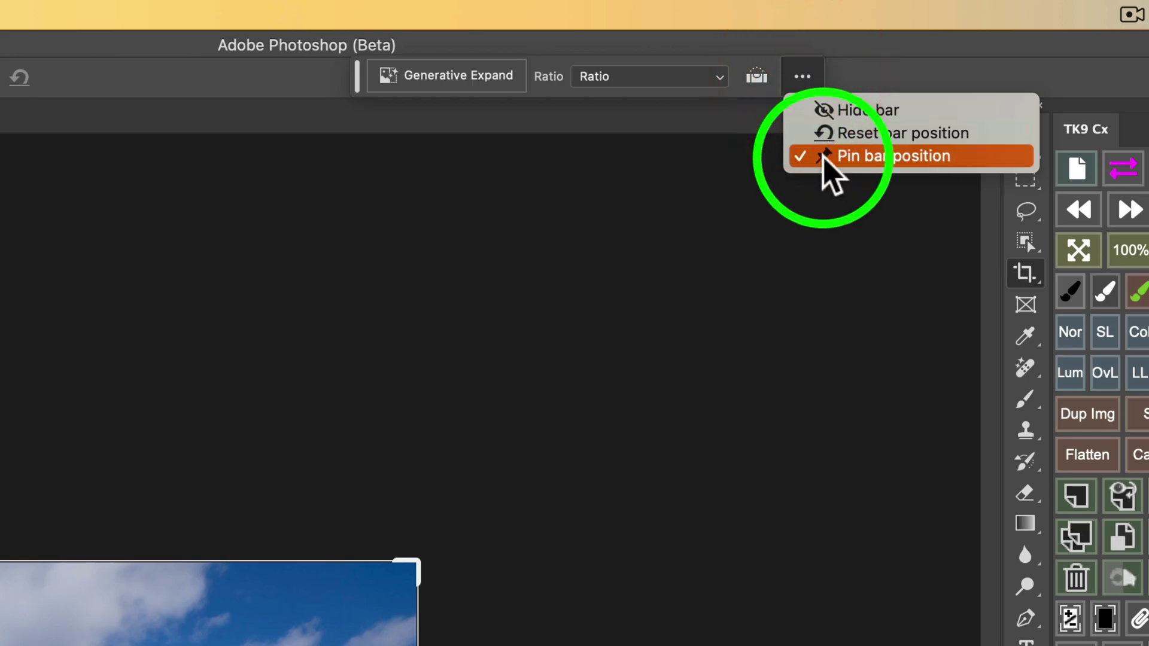
left_click(654, 175)
left_click_drag(359, 77, 0, 393)
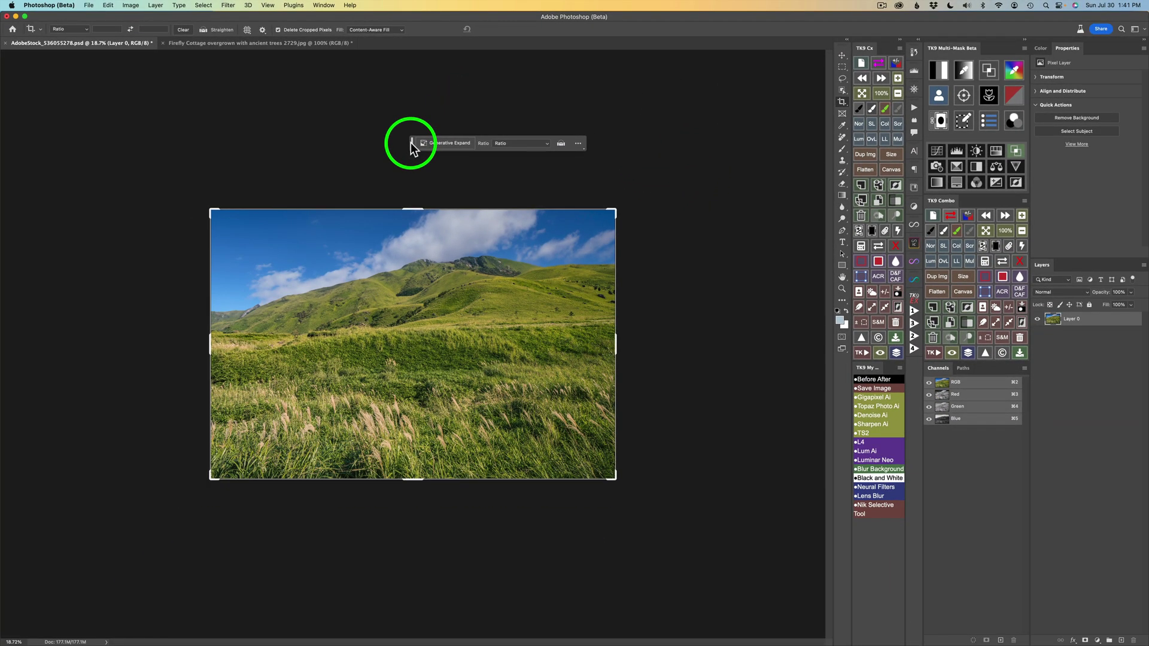
left_click_drag(411, 142, 593, 33)
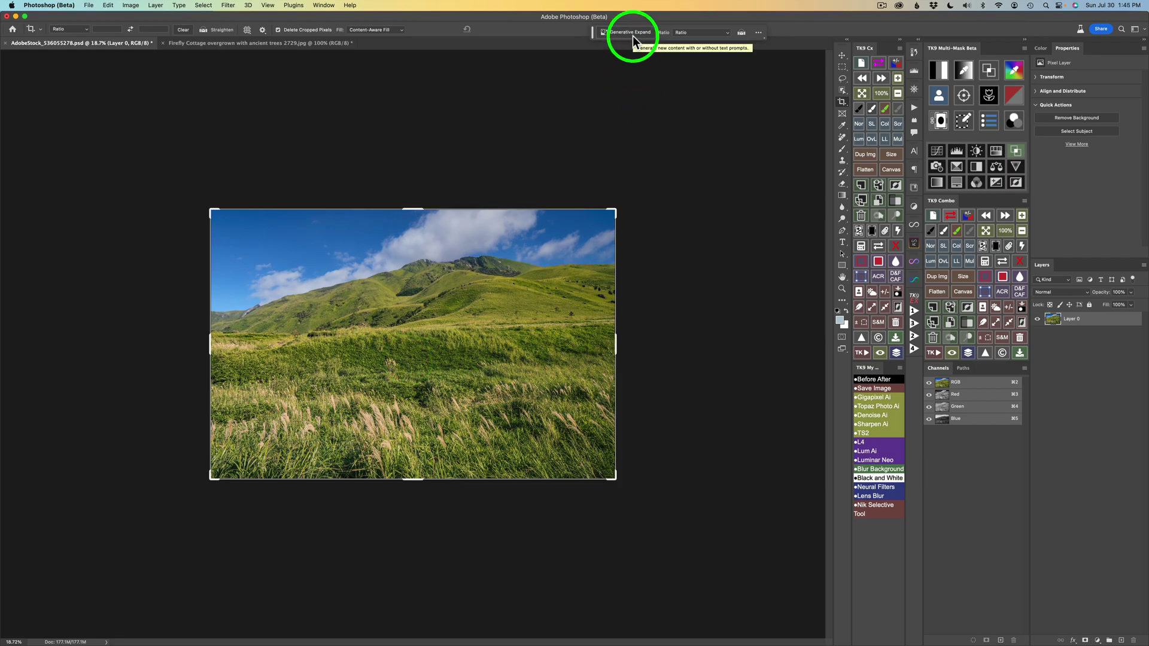
Leave the crop ratio unchanged, extend the crop below the landscape with Content-Aware fill, and commit.
left_click(726, 32)
left_click(683, 17)
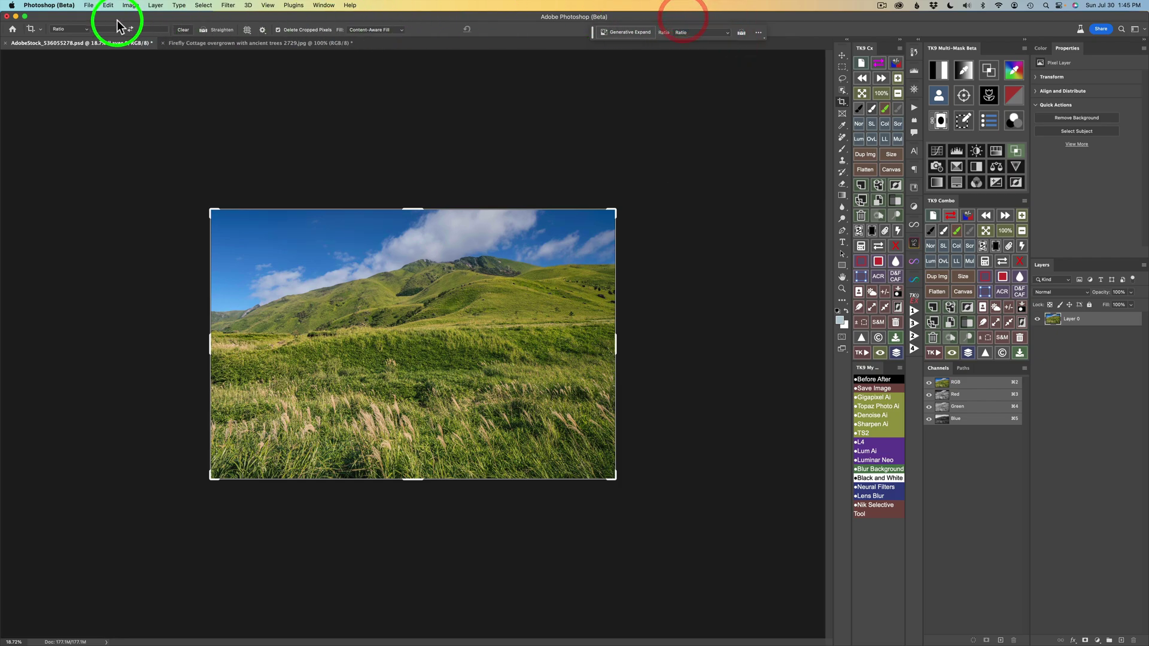
left_click(87, 30)
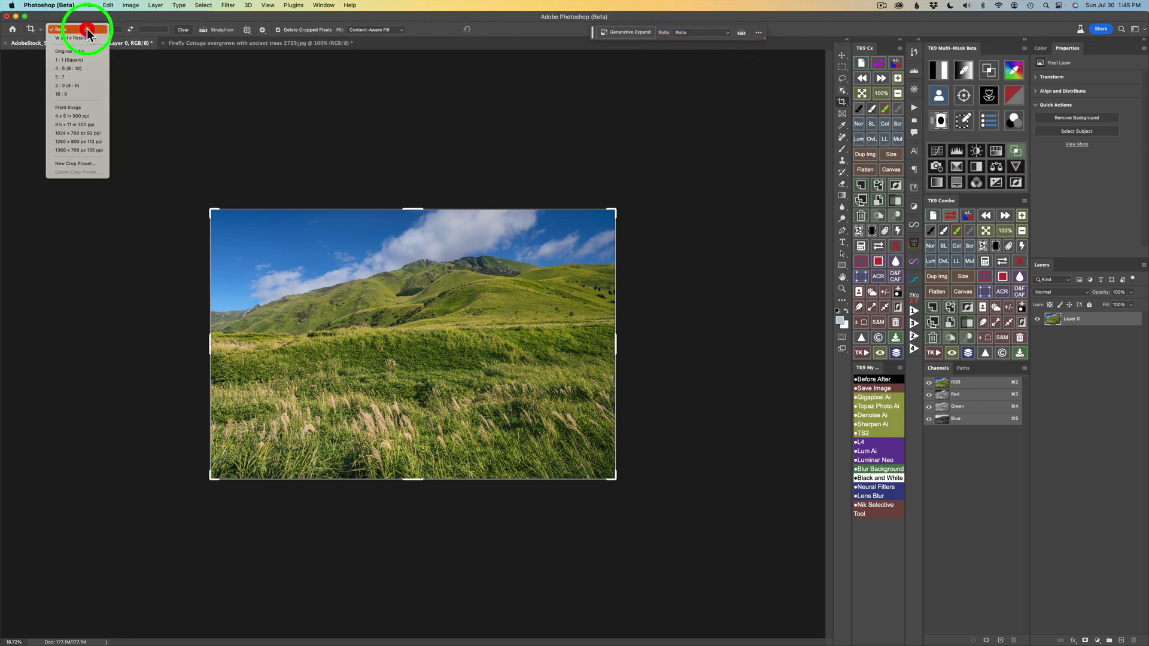
left_click(91, 17)
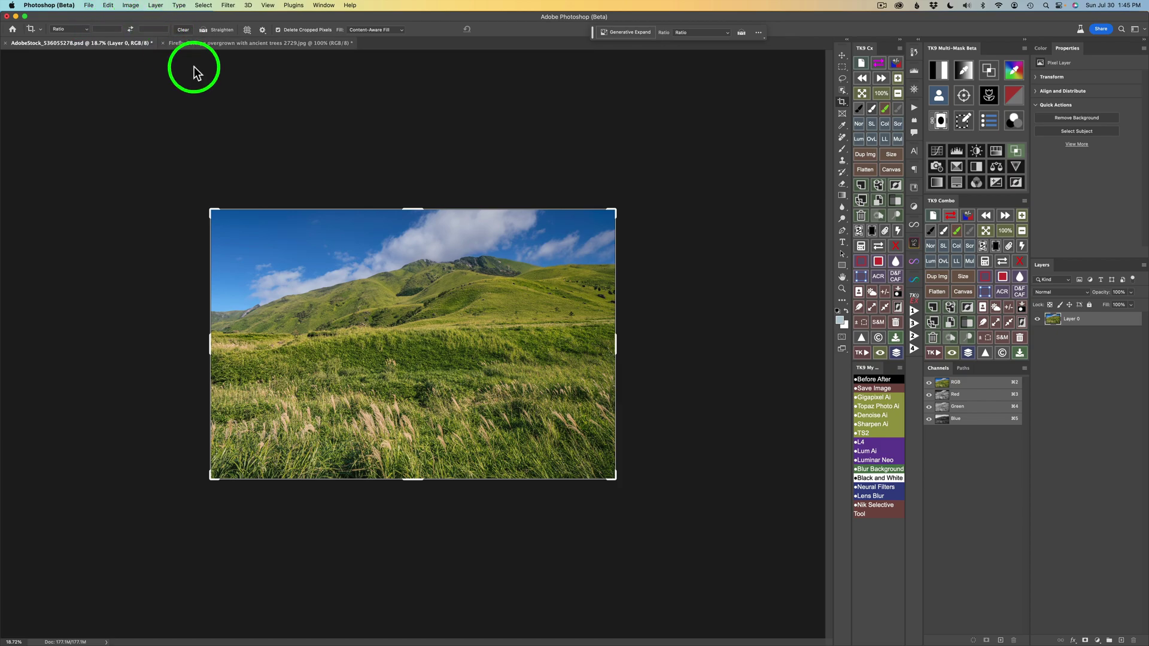
left_click_drag(417, 476, 416, 536)
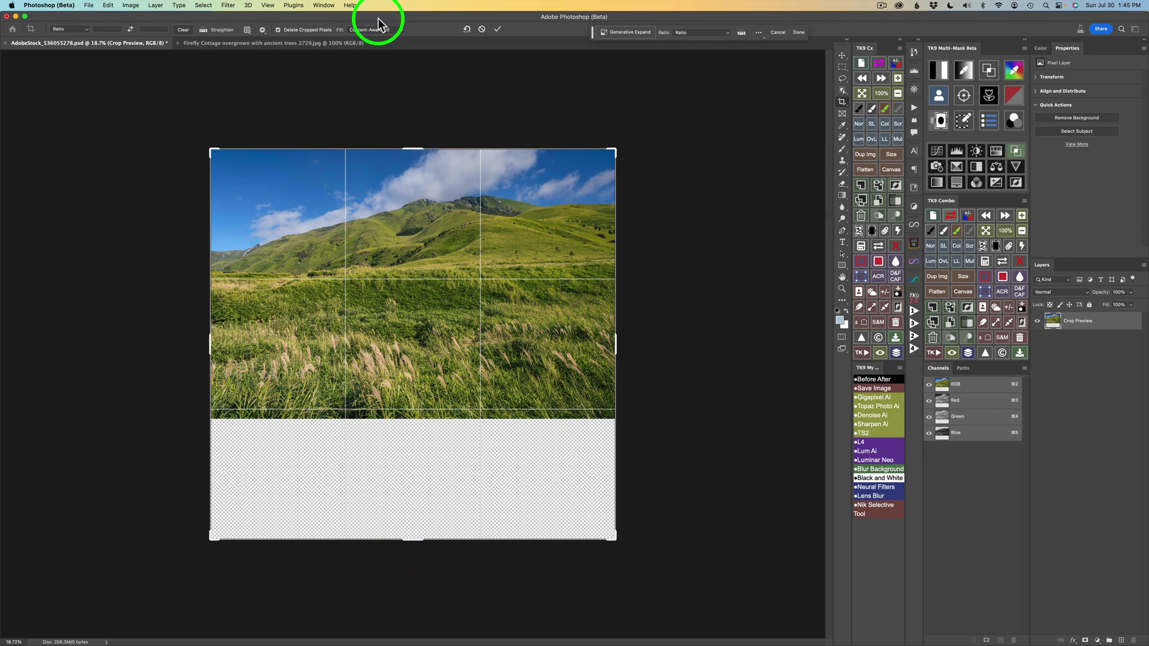
left_click(497, 28)
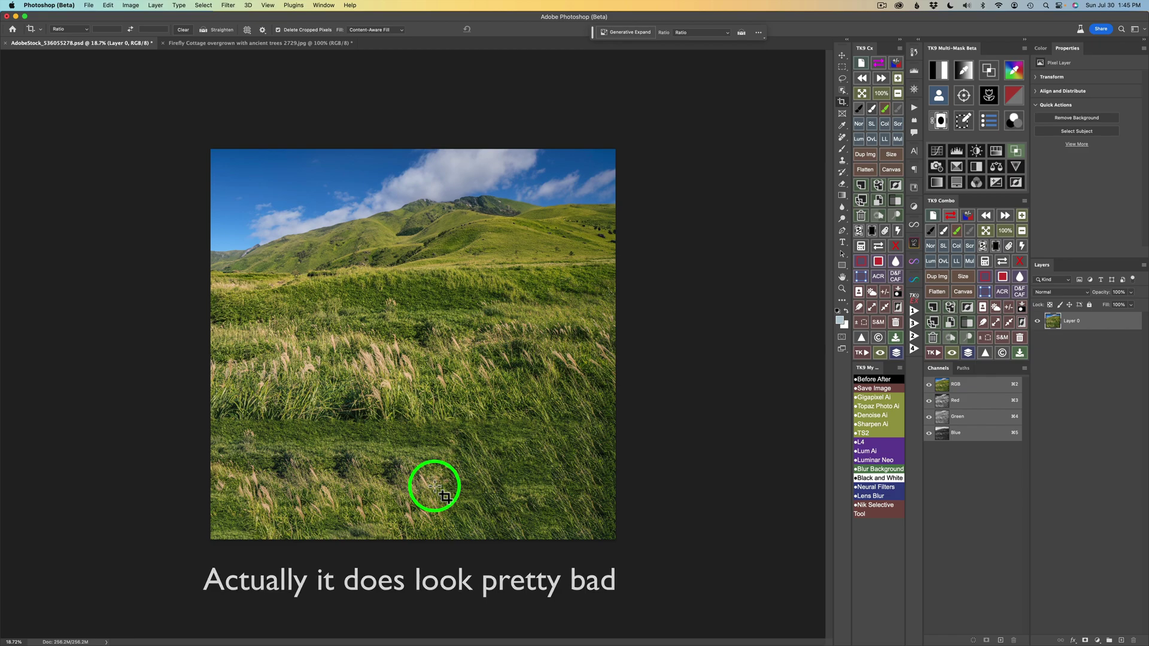
Undo, then extend the crop downward with Generative Expand to generate grass below the landscape.
key("super+z")
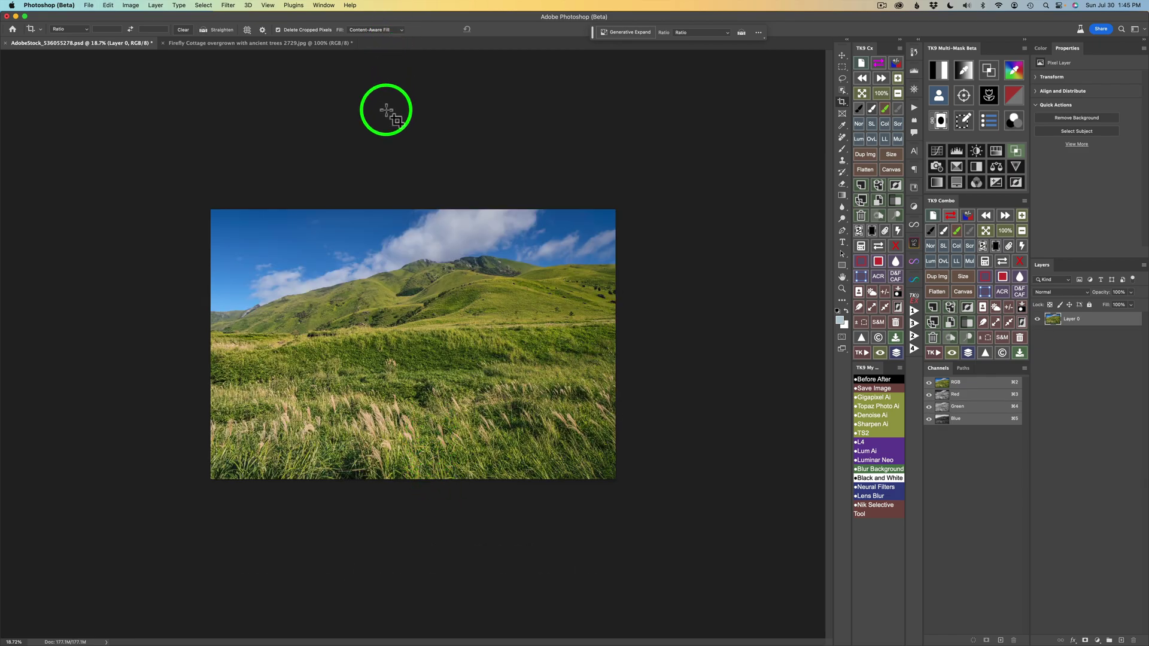
left_click(383, 272)
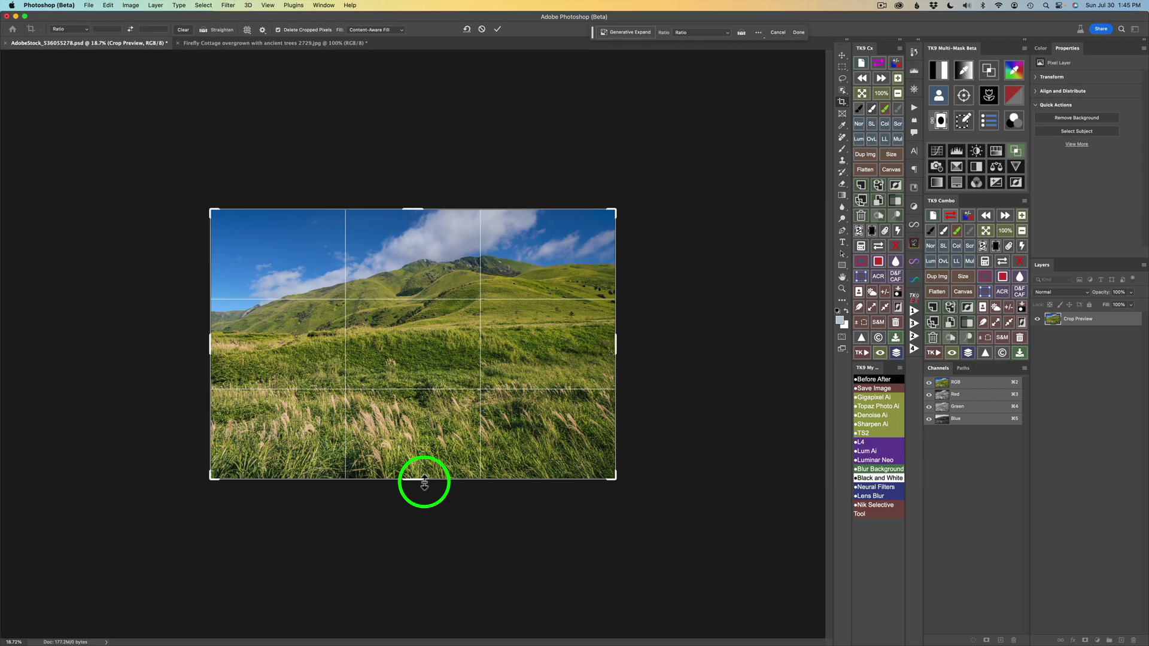
left_click_drag(414, 480, 413, 545)
left_click(401, 28)
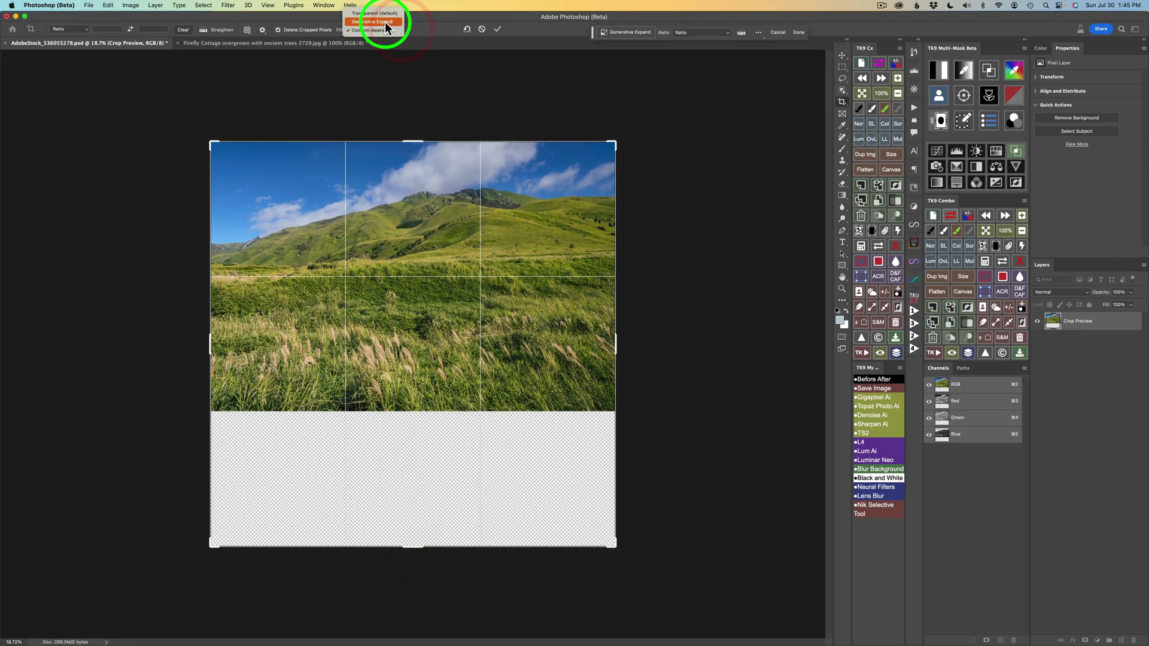
left_click(386, 22)
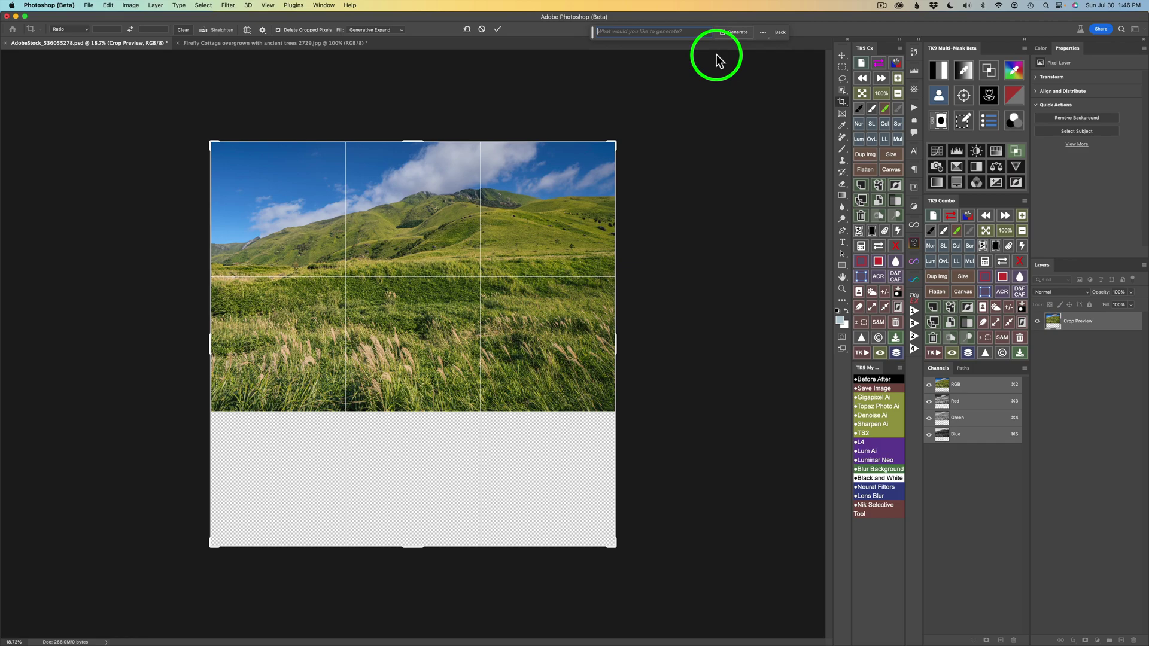
key("Return")
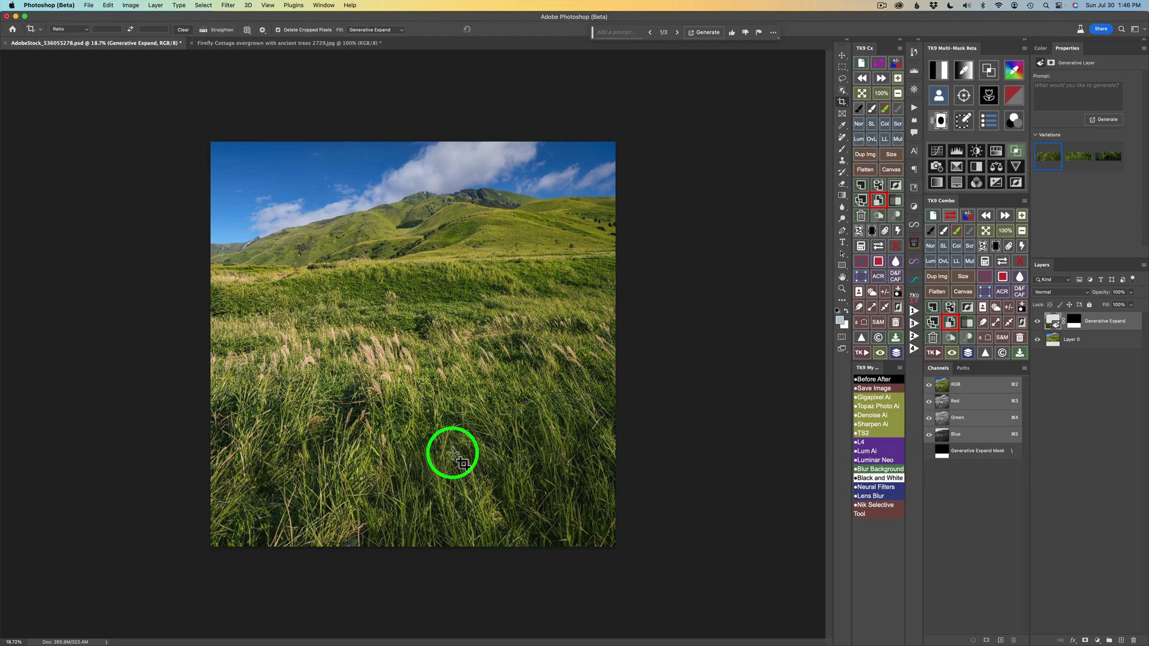
Undo and re-extend the crop downward, generating the new area from the prompt 'lake'.
key("super+z")
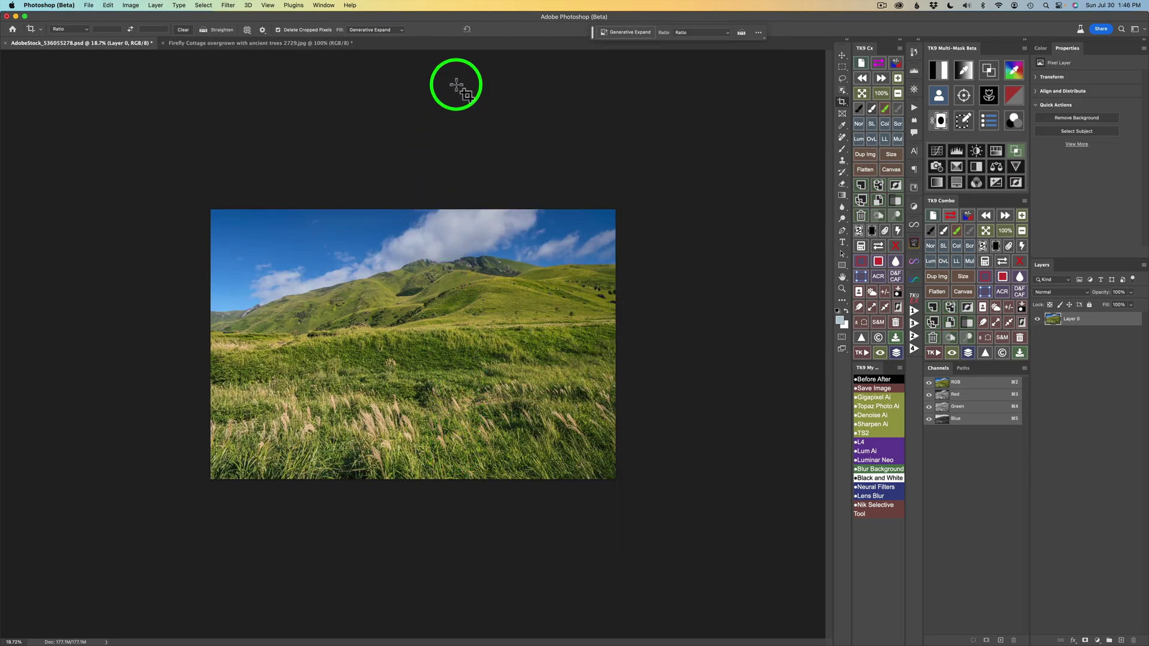
left_click(430, 321)
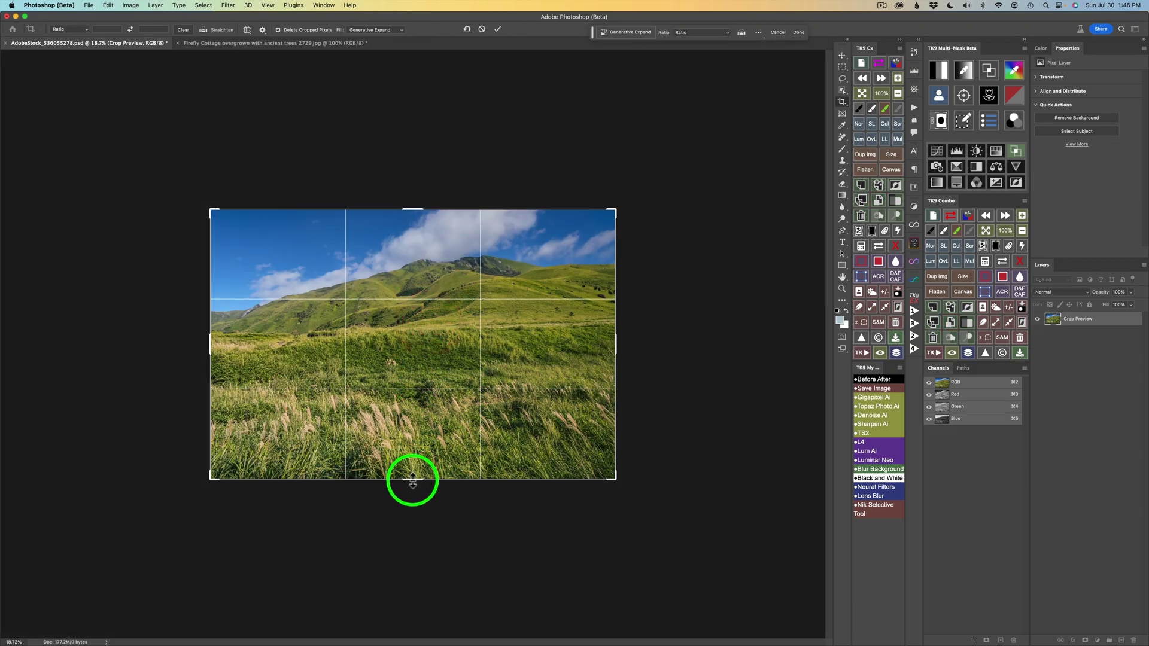
left_click_drag(413, 480, 410, 547)
left_click(619, 31)
type("lake")
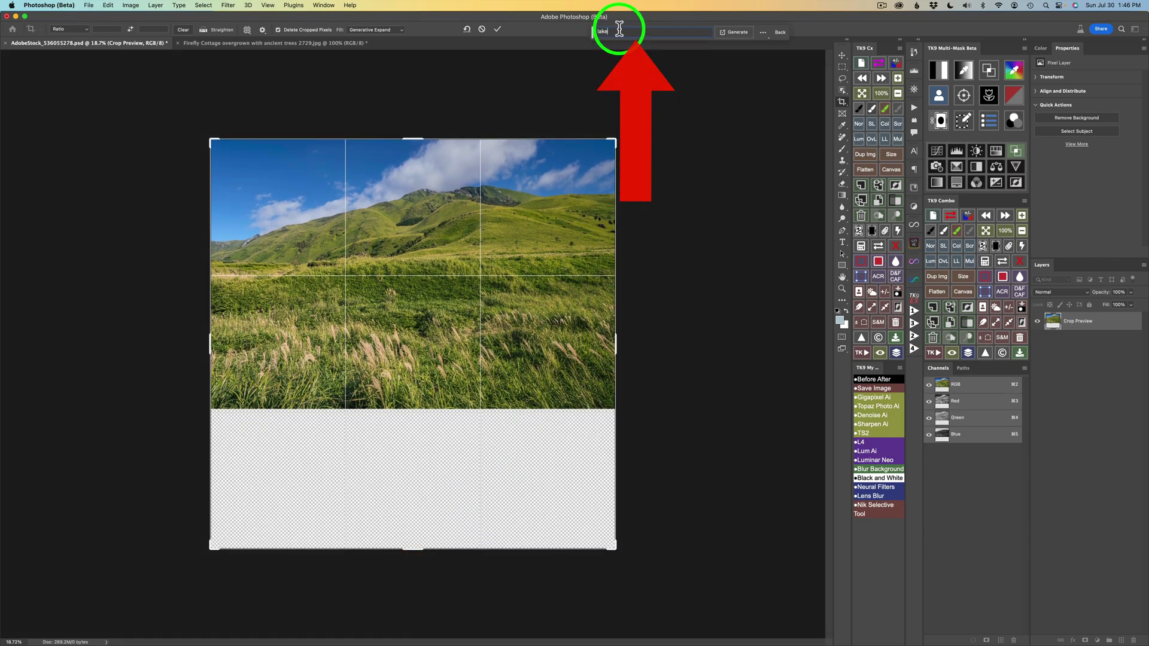
left_click(735, 31)
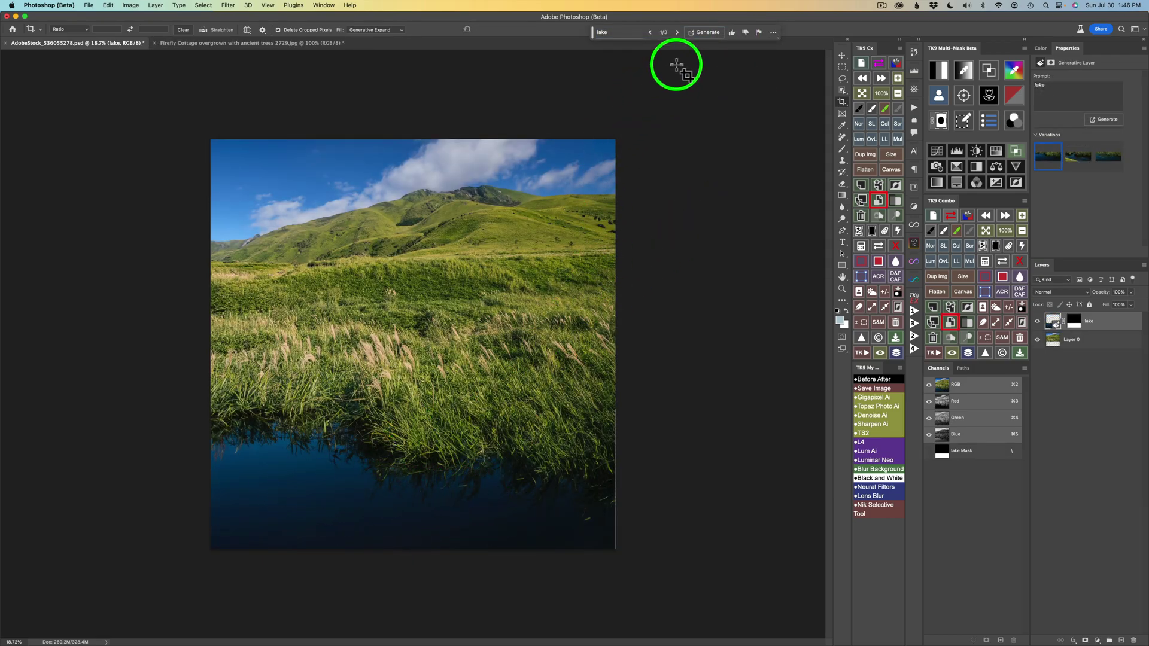
Compare the three lake variations and keep the first one.
left_click(676, 32)
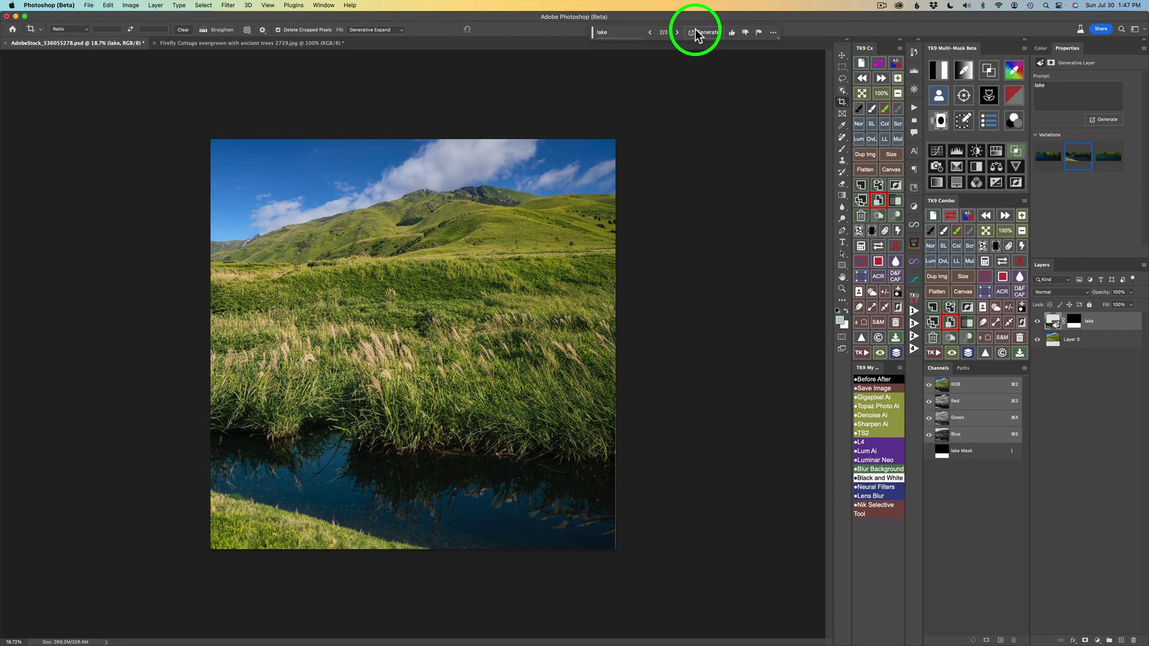
left_click(678, 33)
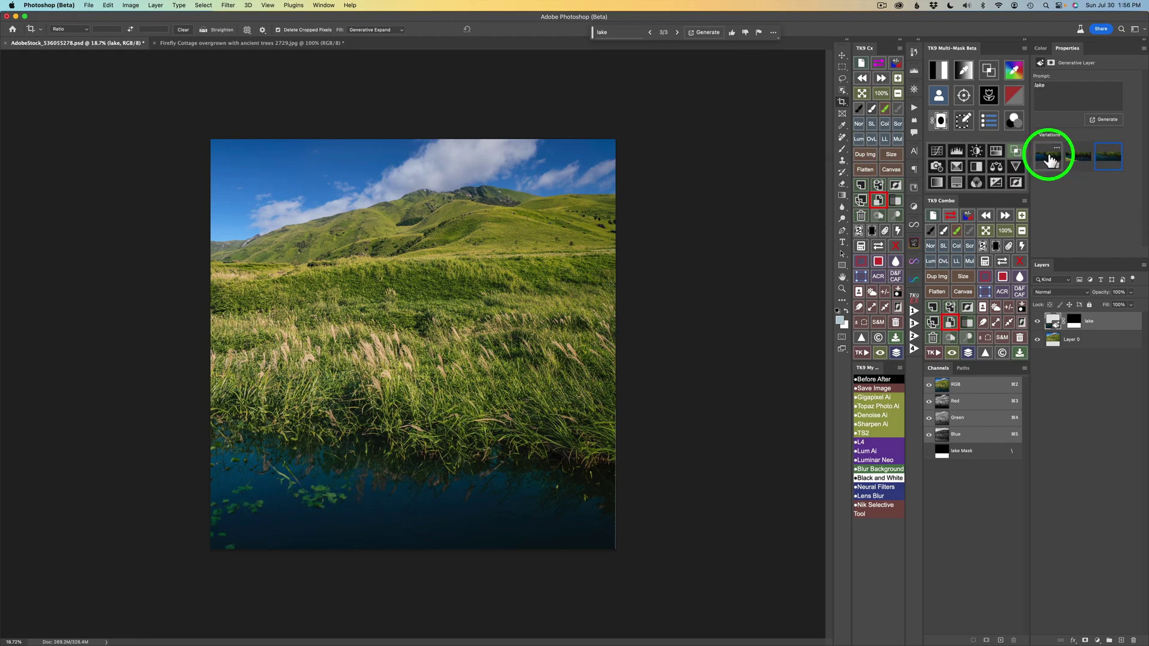
left_click(1051, 156)
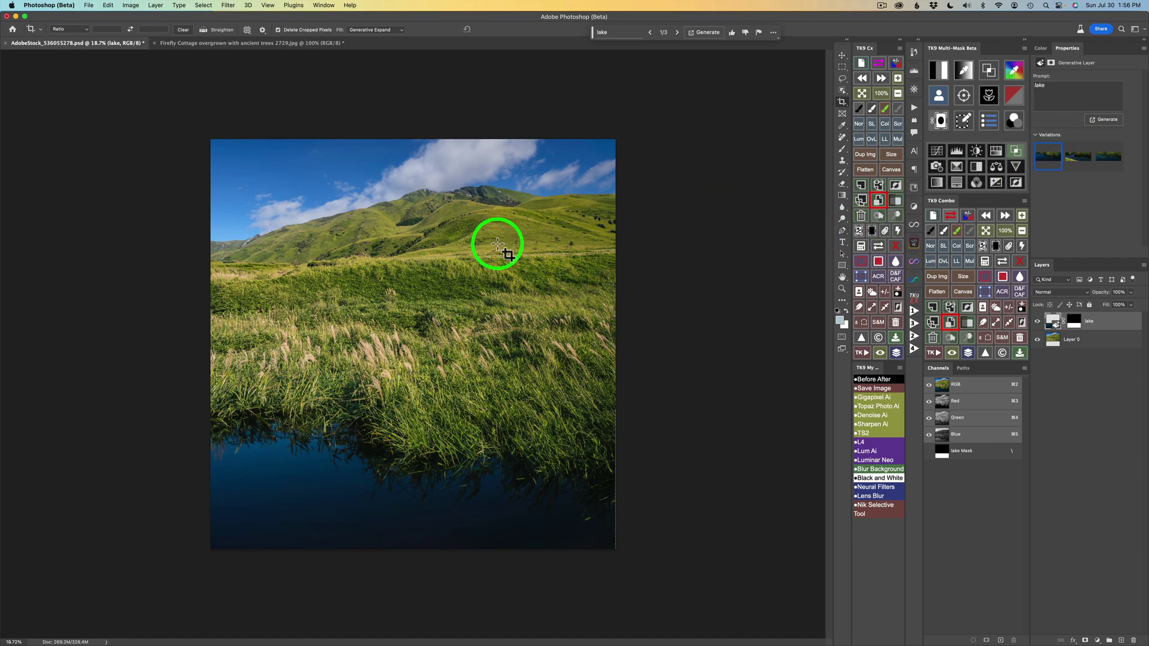
Start a new crop on the expanded image with a 2 : 3 (4 : 6) ratio.
left_click(426, 224)
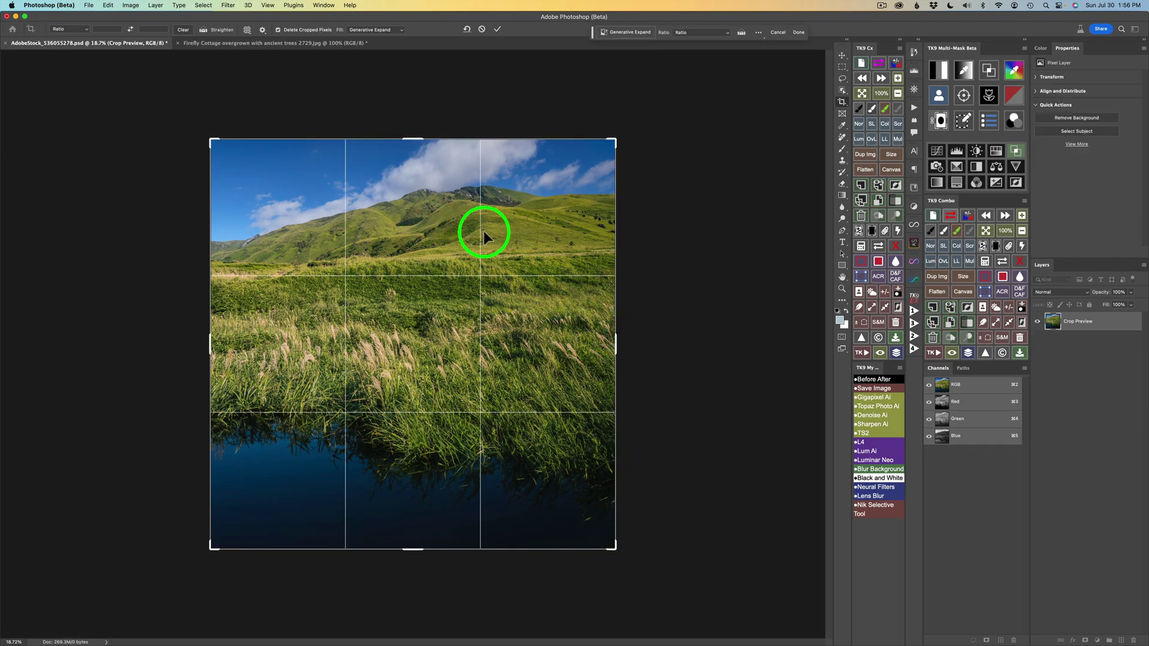
left_click(88, 28)
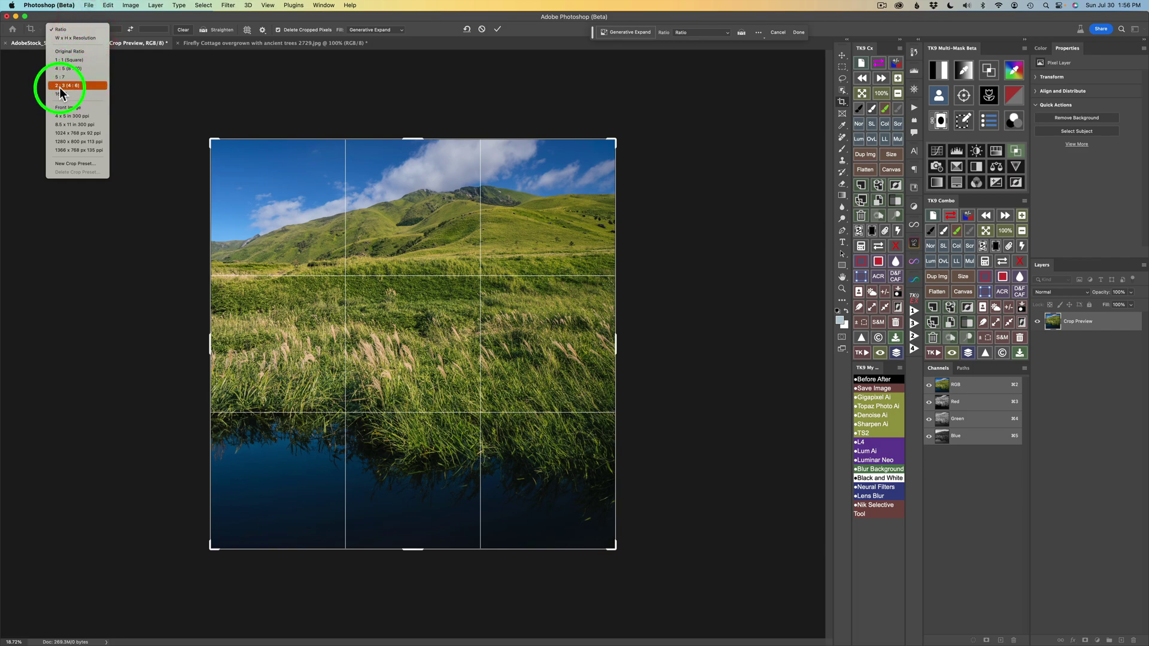
left_click(706, 32)
left_click(726, 34)
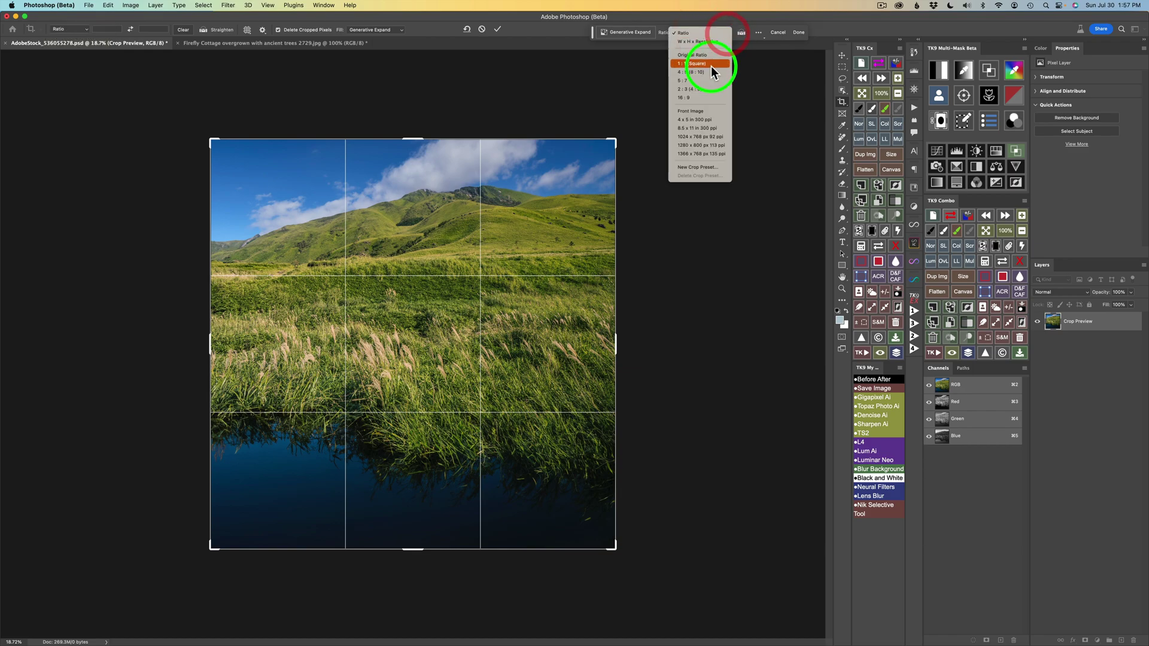
left_click(704, 88)
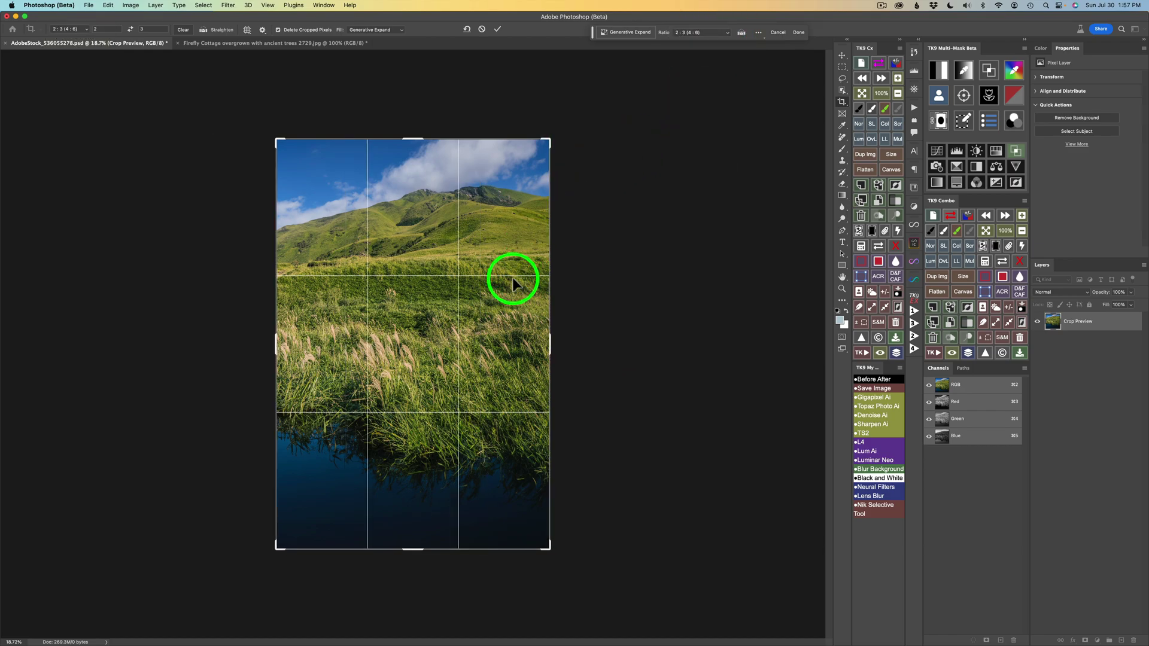
Flip the crop to 3:2 landscape and enlarge it well beyond the lake photo on all sides.
key("x")
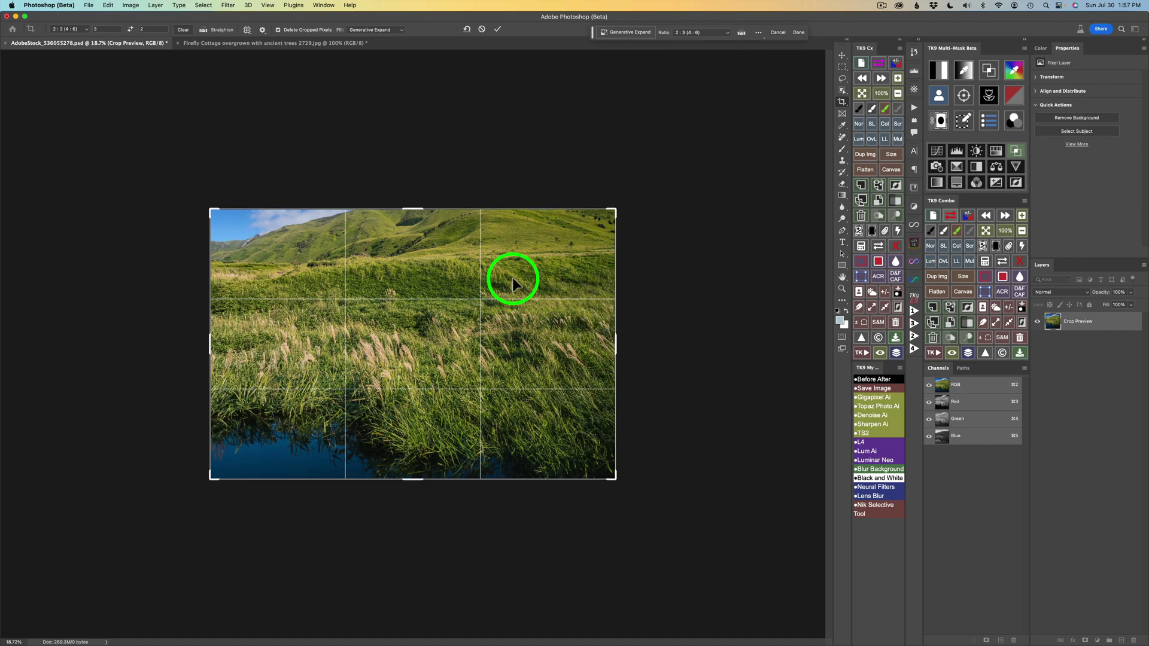
left_click_drag(416, 207, 432, 128)
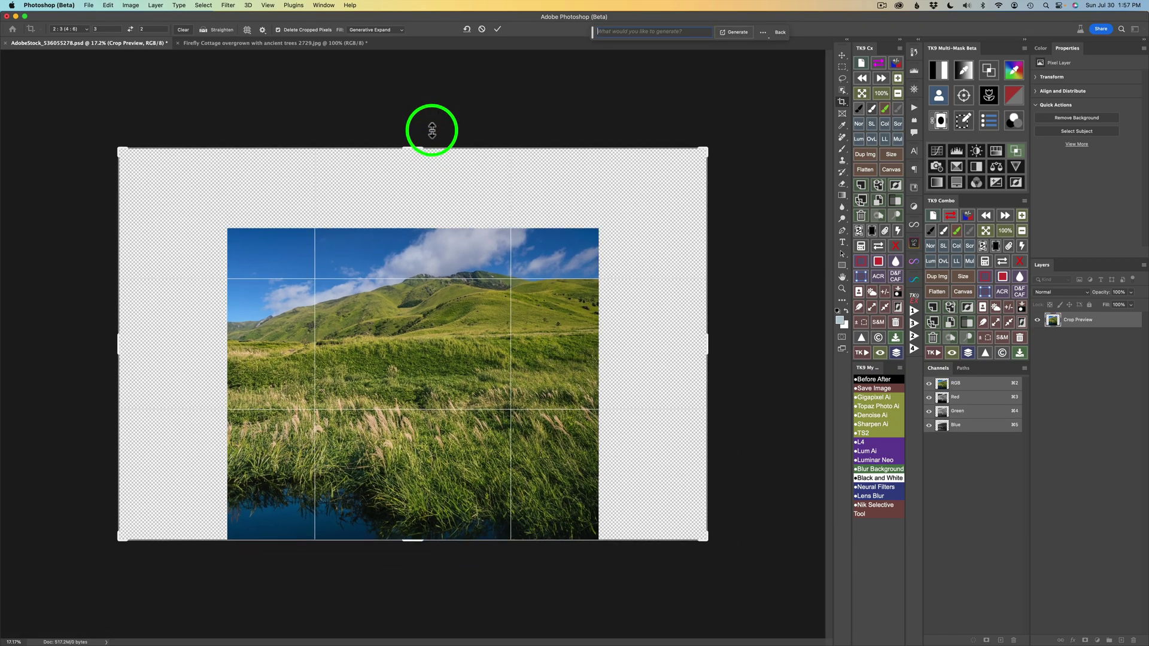
left_click_drag(485, 227, 495, 179)
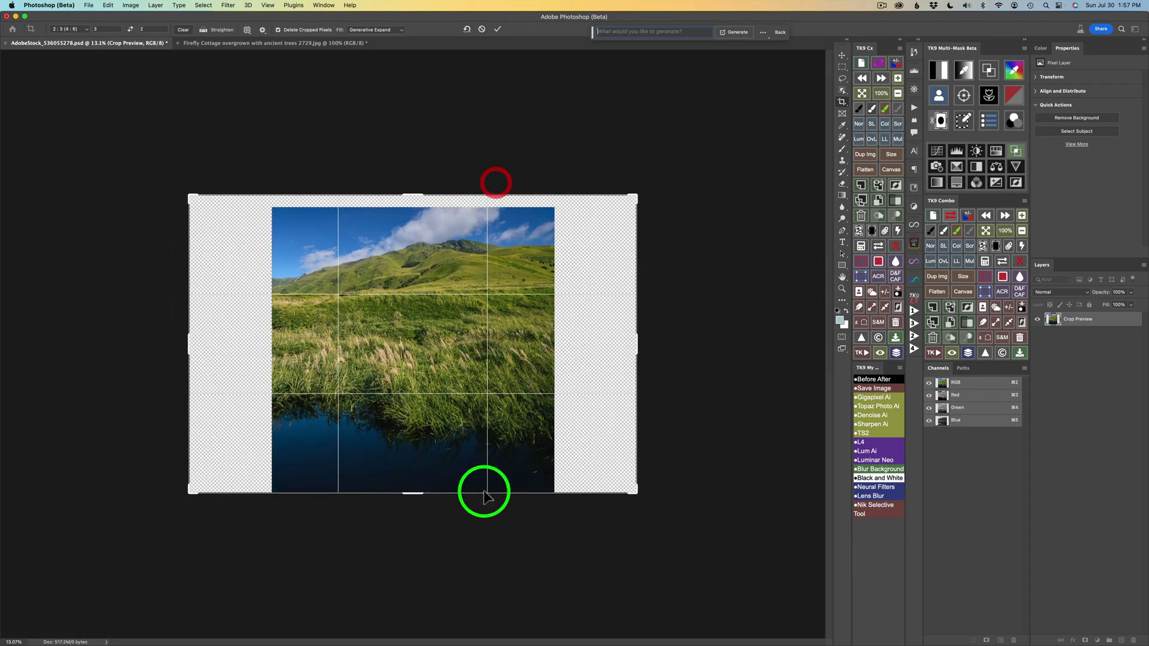
left_click_drag(413, 490, 410, 526)
left_click_drag(474, 381, 502, 389)
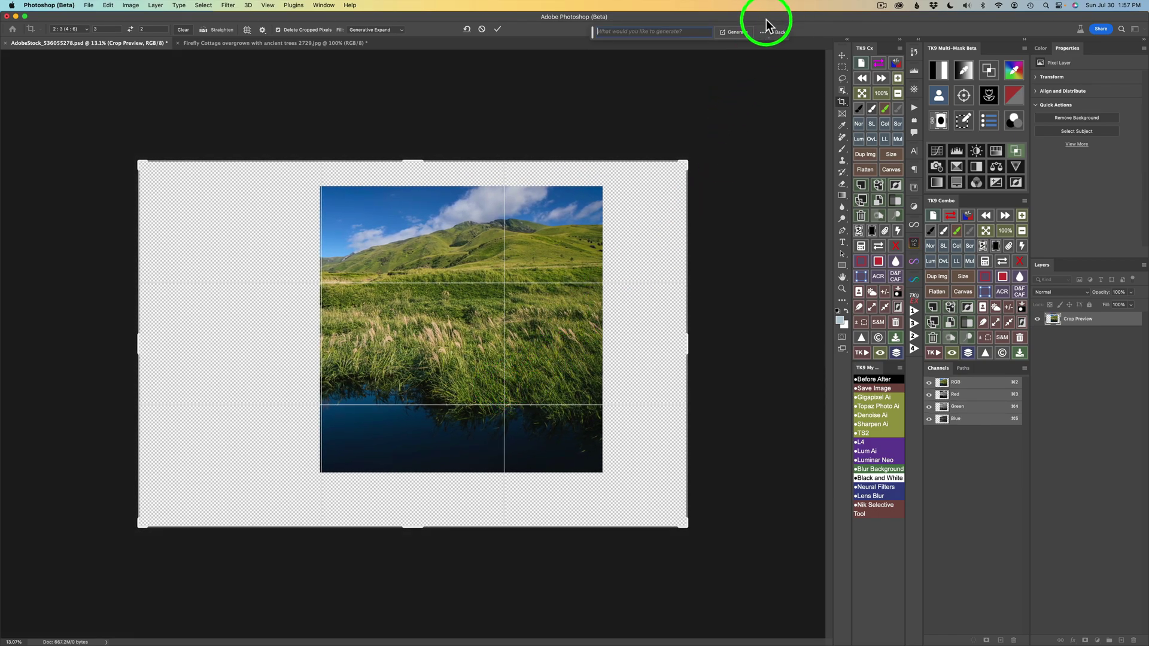
Generate sky, hills and grass for the empty margins, then keep the first of three variations.
left_click(736, 33)
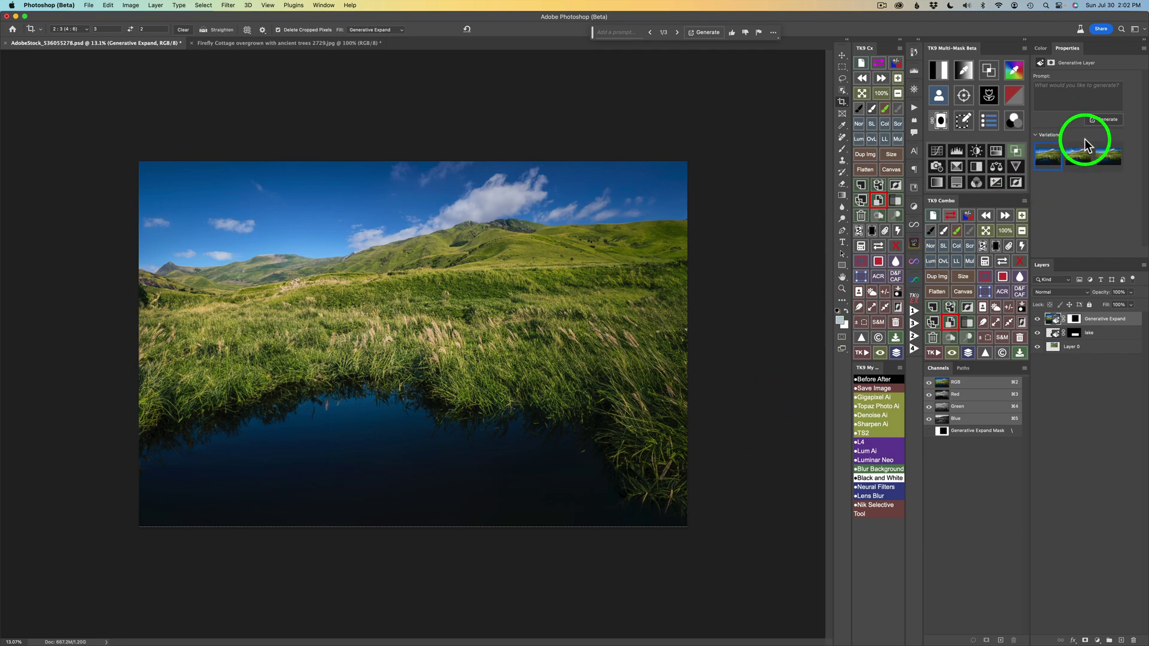
left_click(1077, 160)
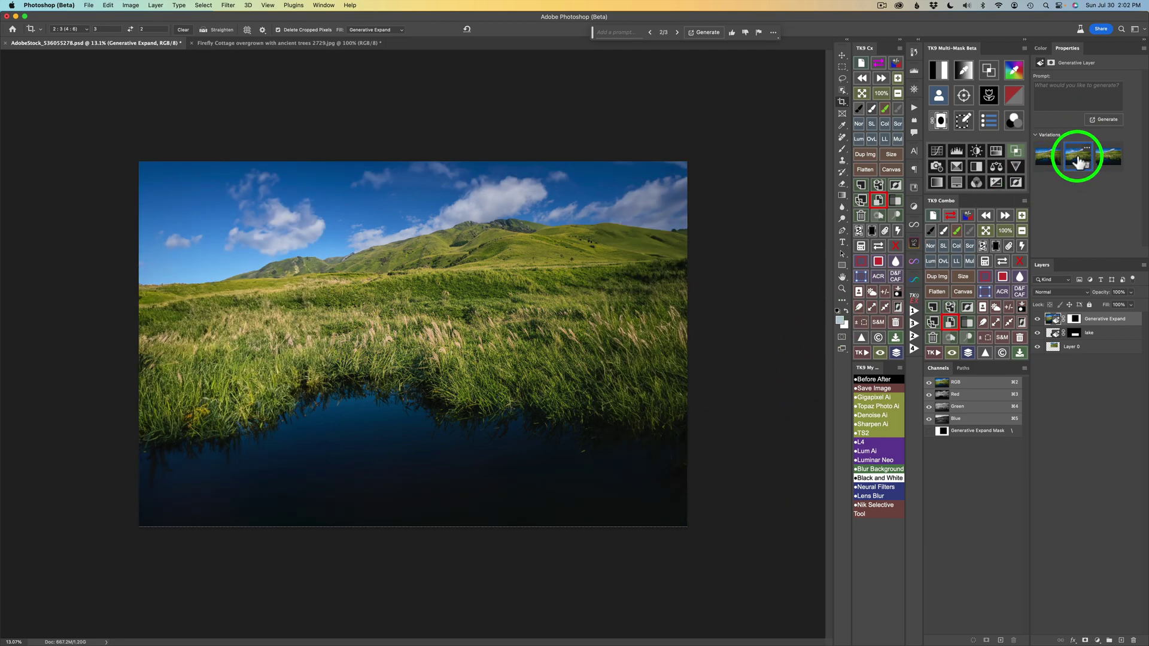
left_click(1106, 159)
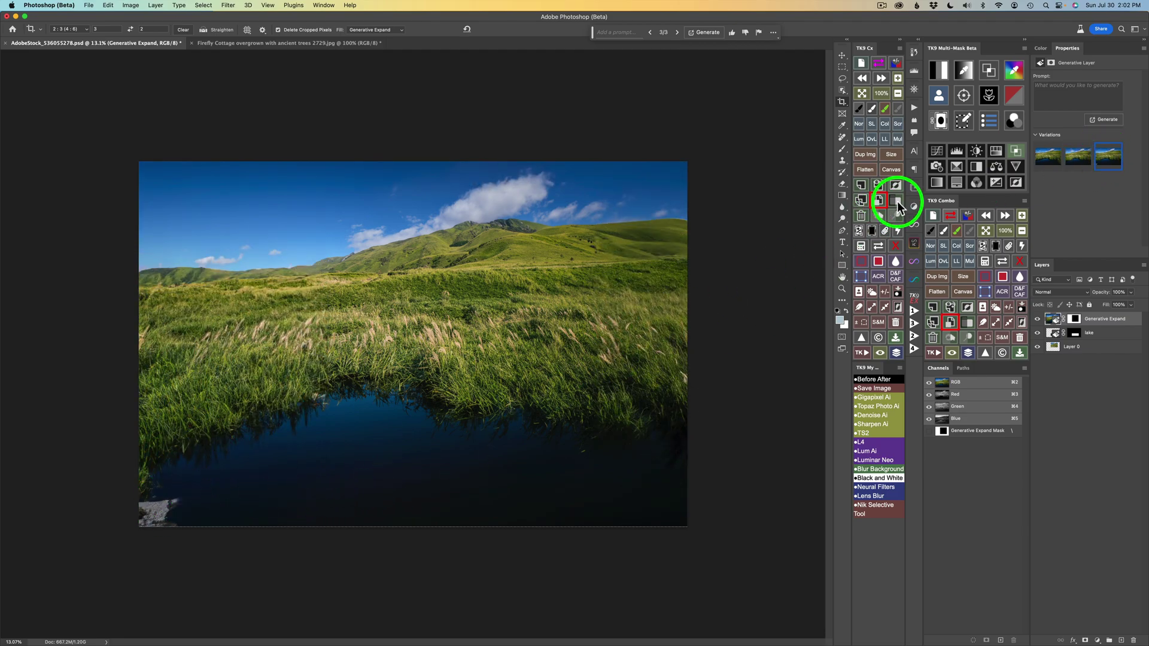
left_click(1079, 162)
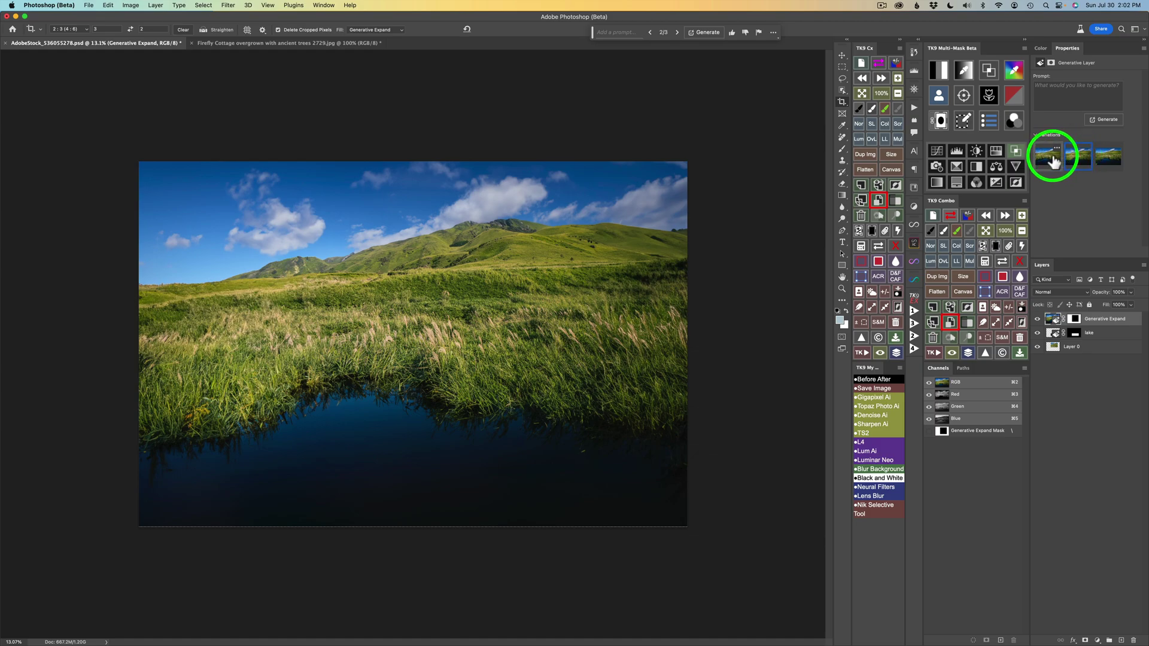
left_click(1056, 159)
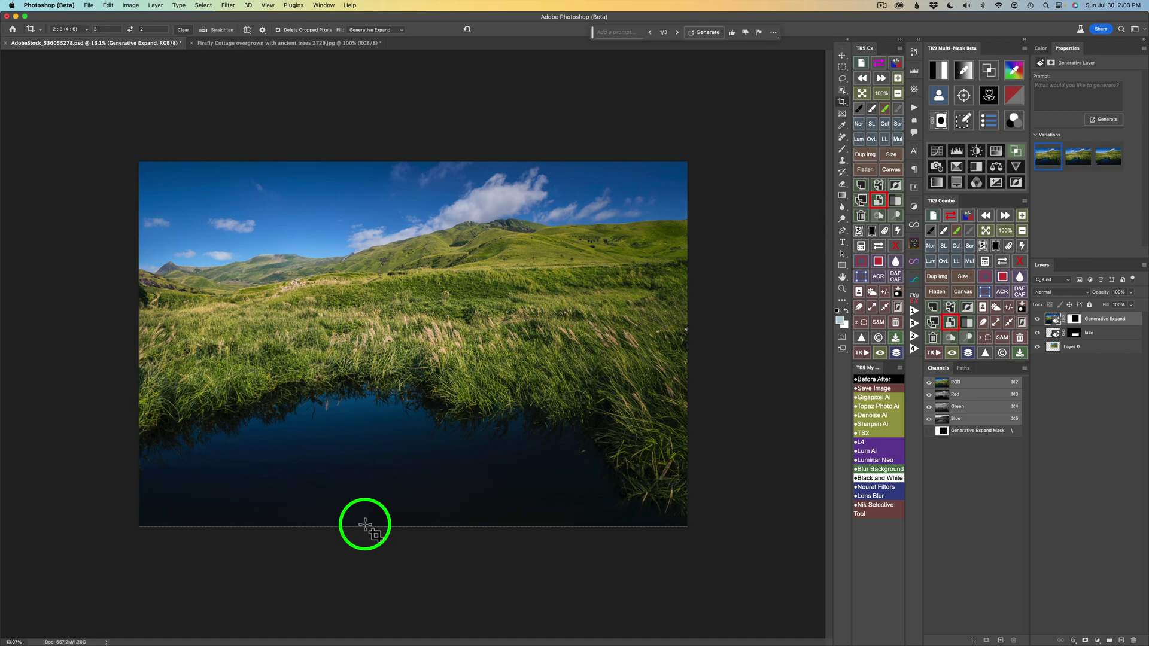
Marquee-select the thin bottom strip and regenerate it with a promptless Generative Fill.
key("m")
left_click_drag(138, 516, 689, 547)
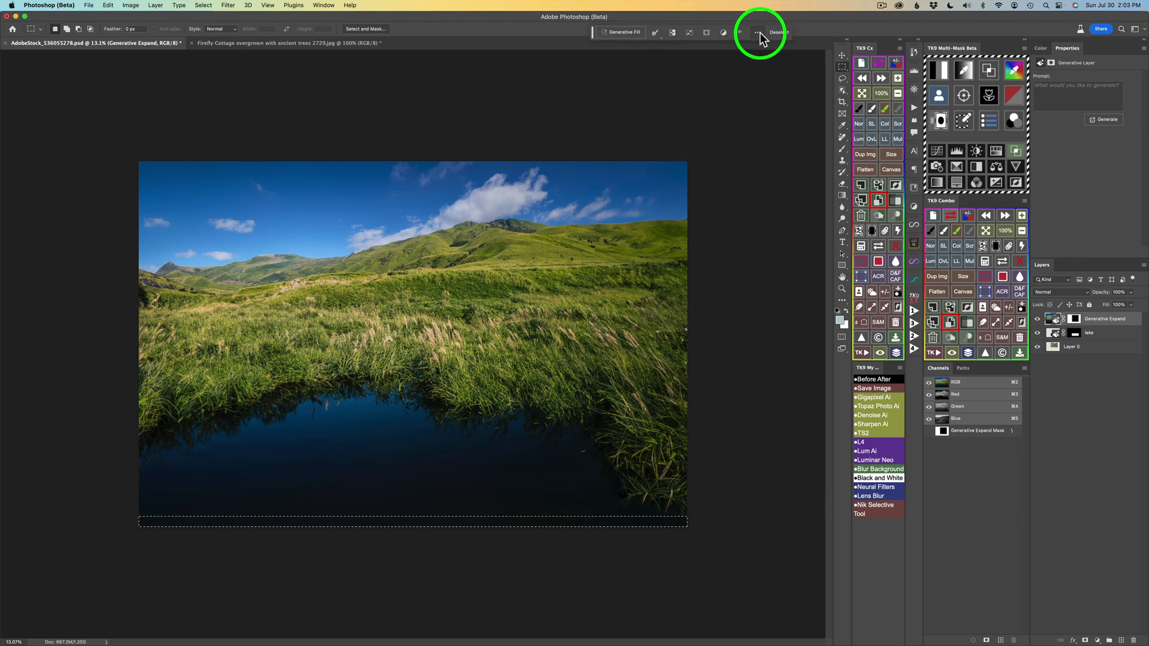
left_click(628, 32)
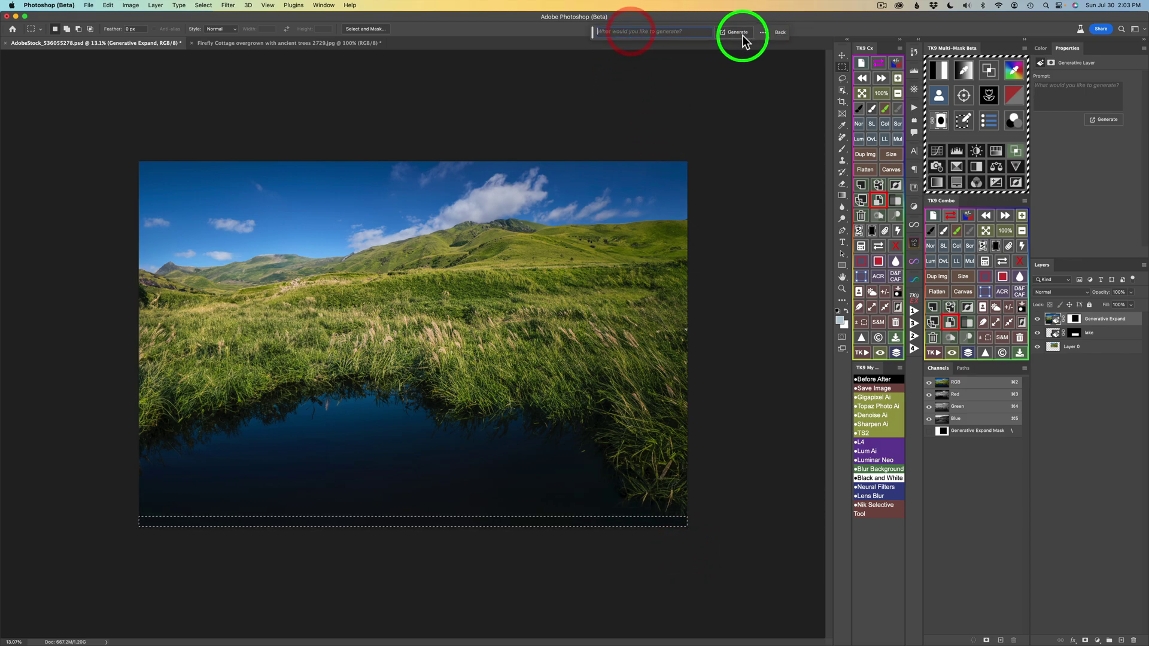
left_click(736, 34)
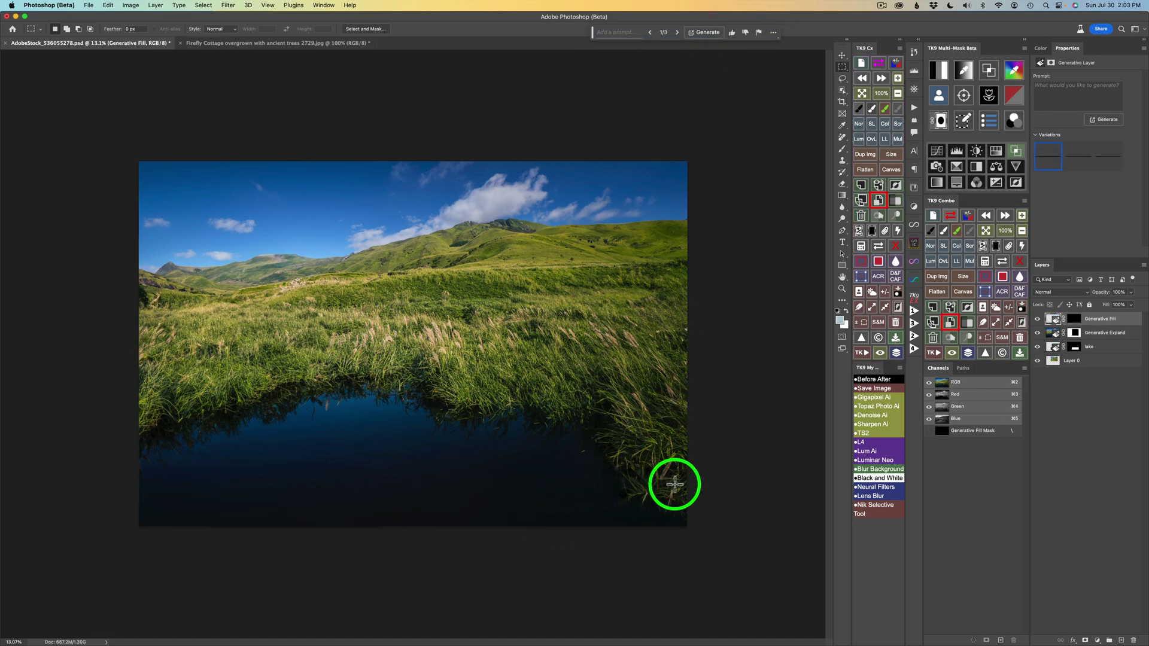
left_click(968, 353)
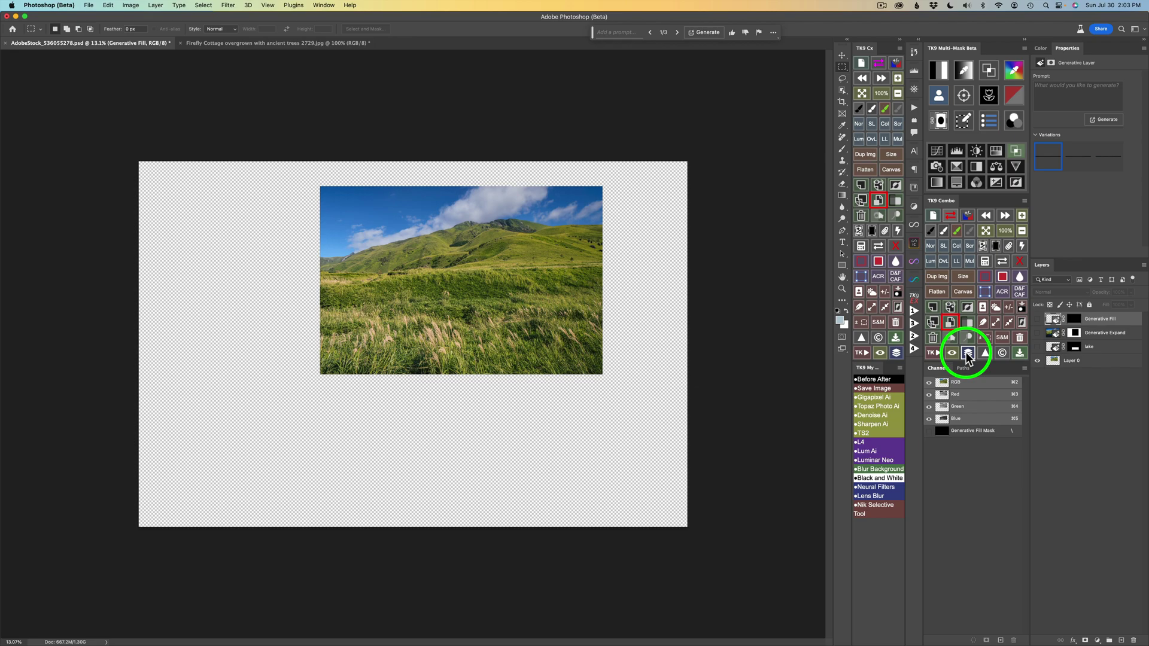
left_click(968, 356)
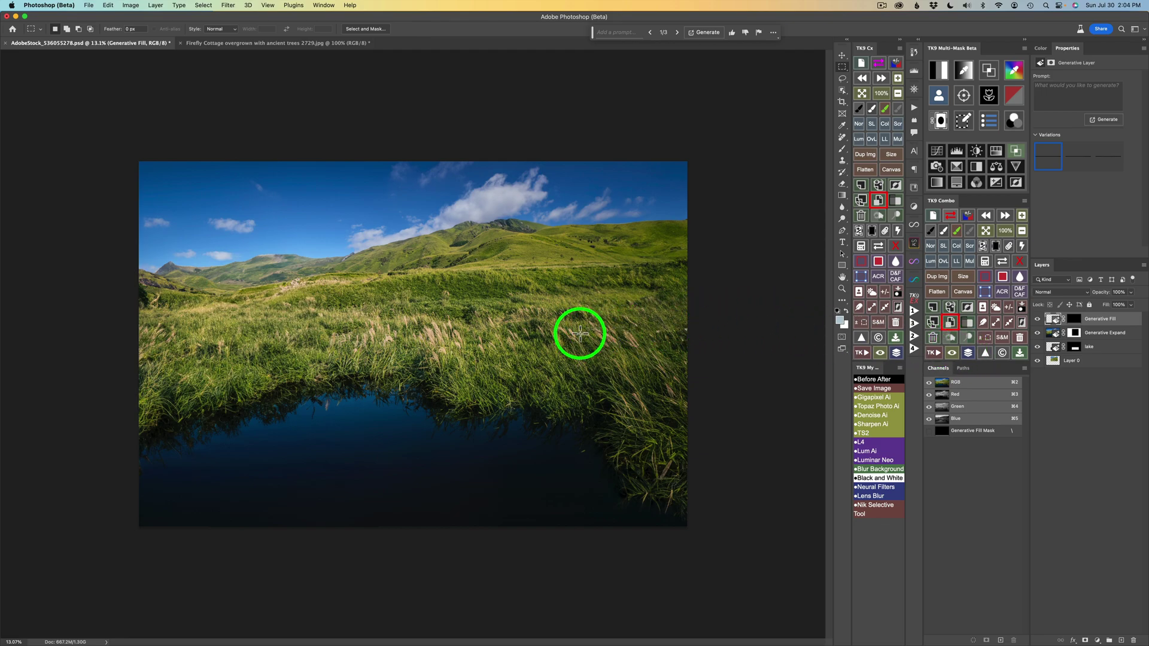
scroll(579, 333, "up", 5)
scroll(579, 333, "up", 4)
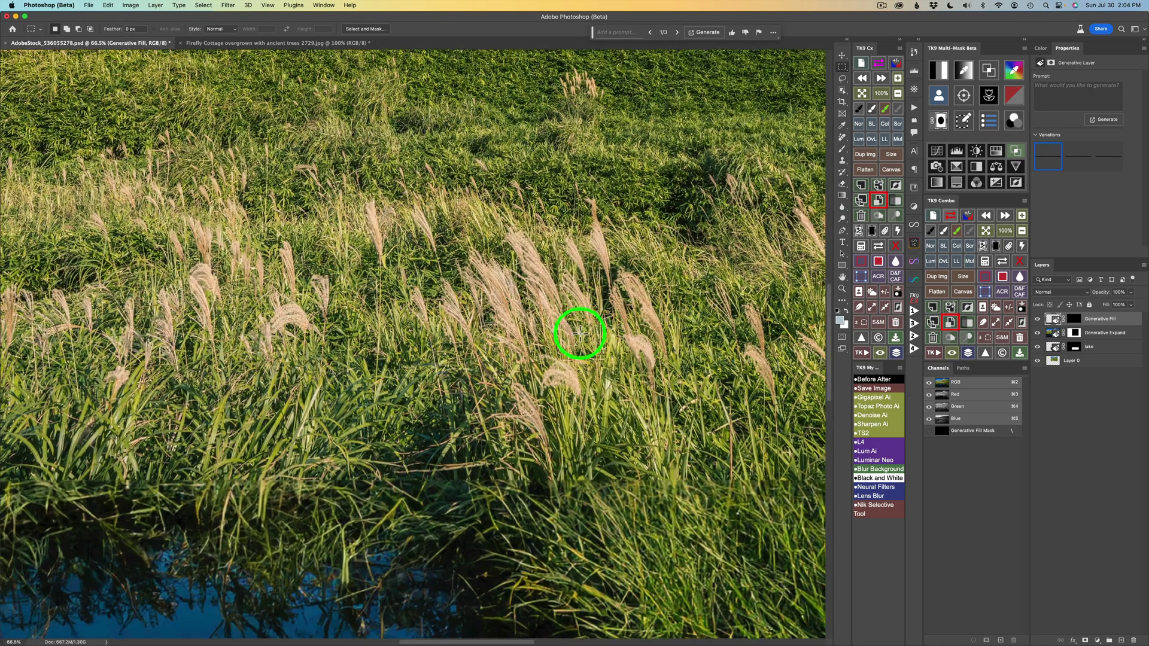
scroll(579, 332, "up", 5)
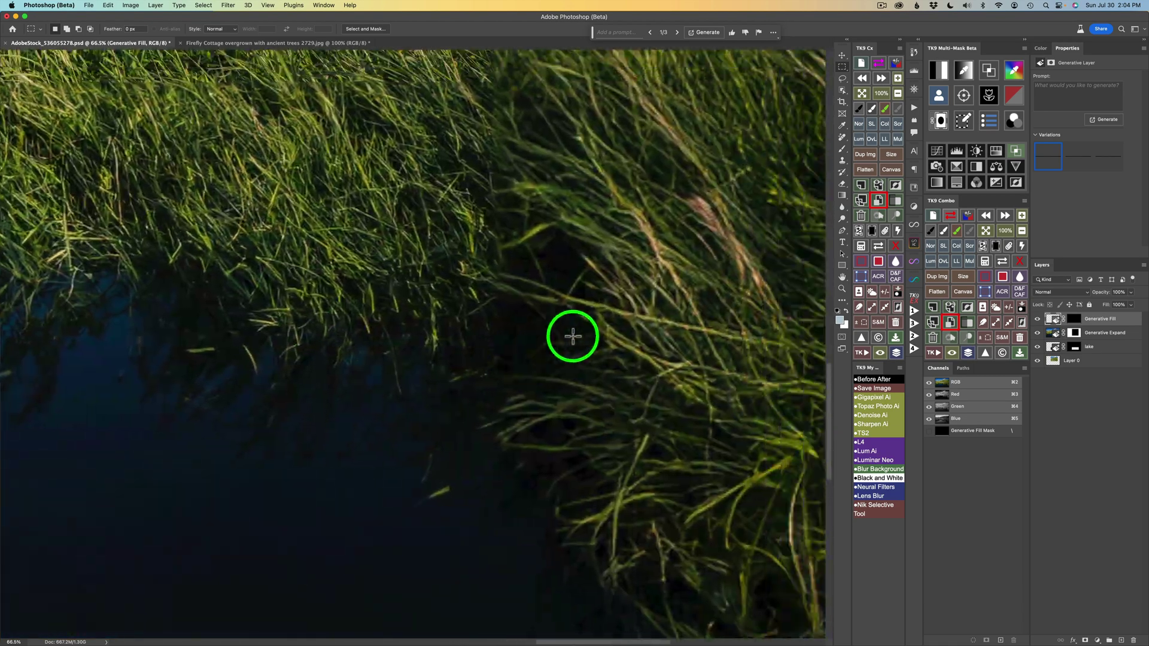
scroll(579, 332, "up", 3)
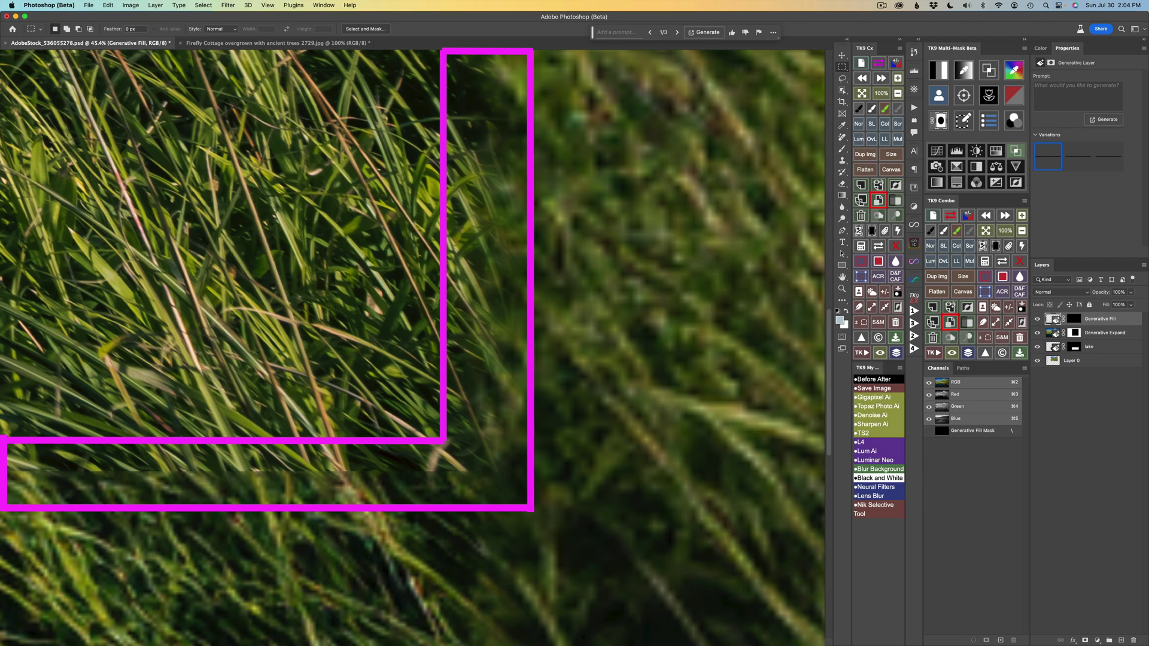
key("super+0")
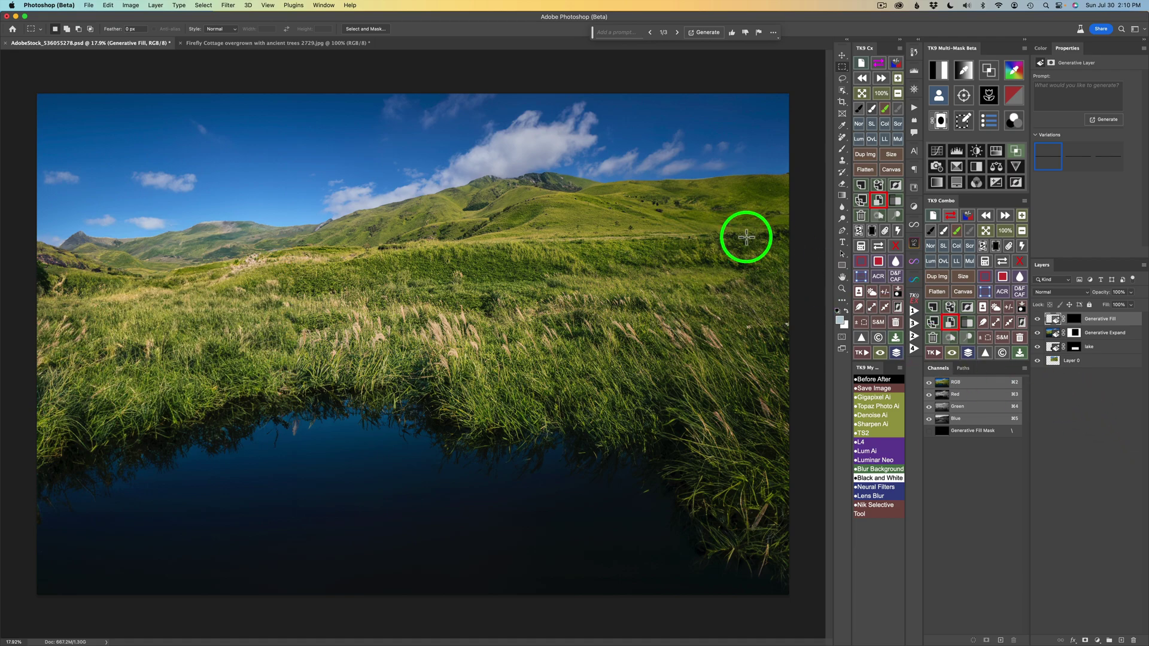
Switch to Firefly Cottage and confirm in Image Size that it measures 1024 × 1024 pixels.
left_click(266, 44)
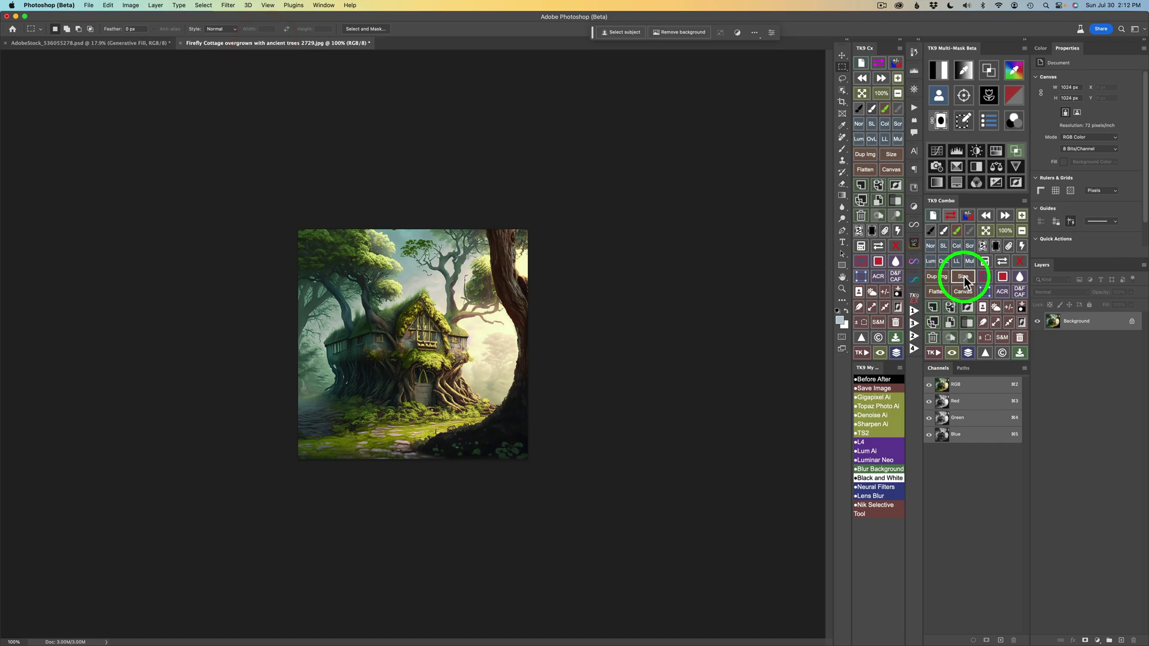
left_click(963, 278)
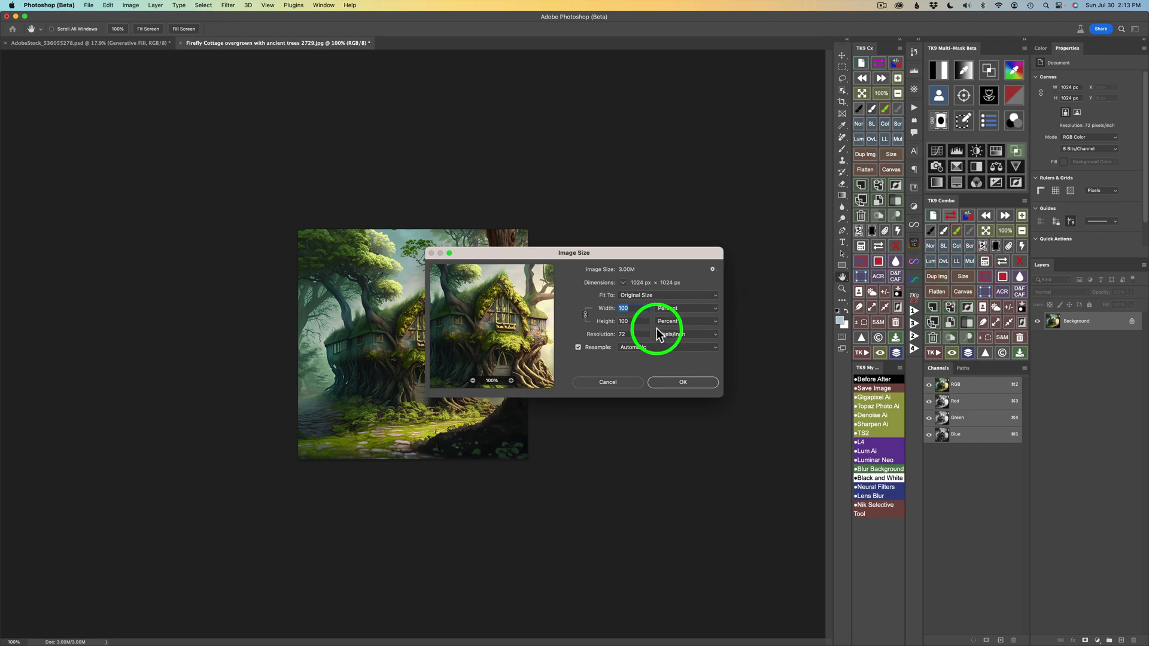
left_click(683, 306)
left_click(675, 317)
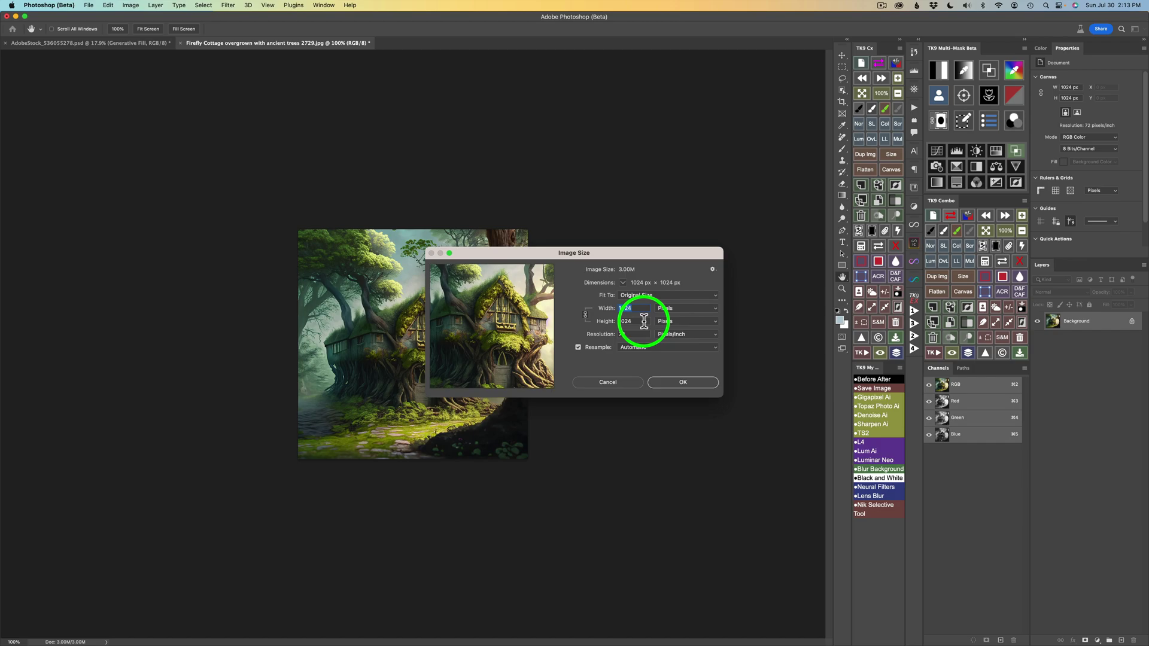
left_click(685, 386)
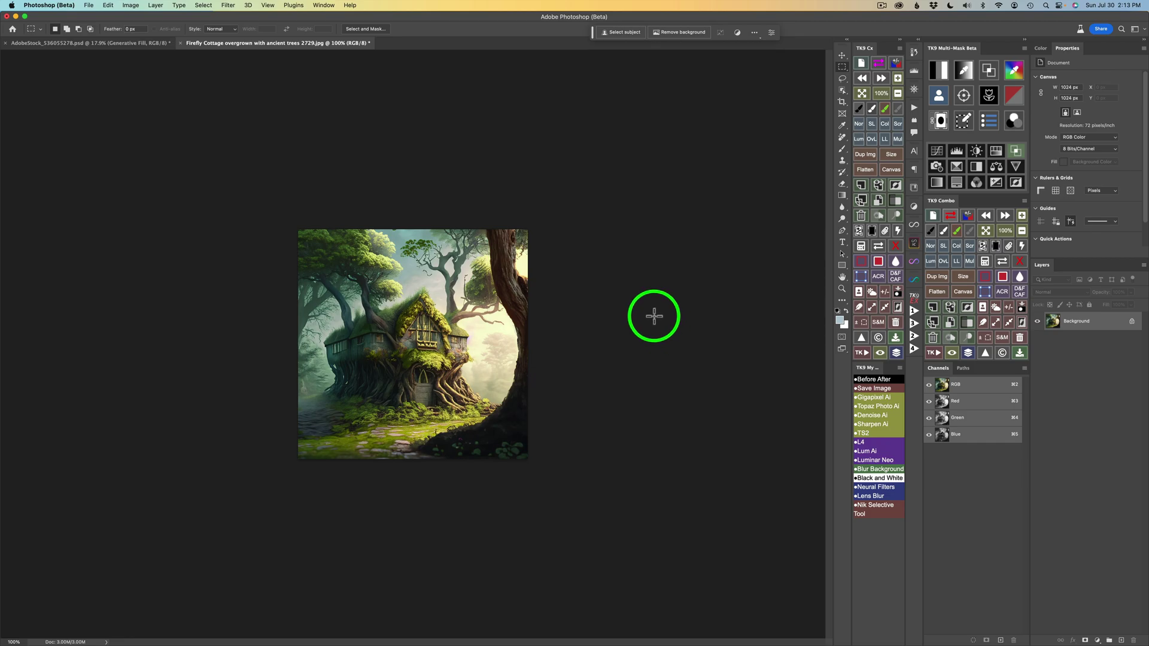
Make a 3:2 crop around the cottage, extended above and to the right, with the image centred.
key("c")
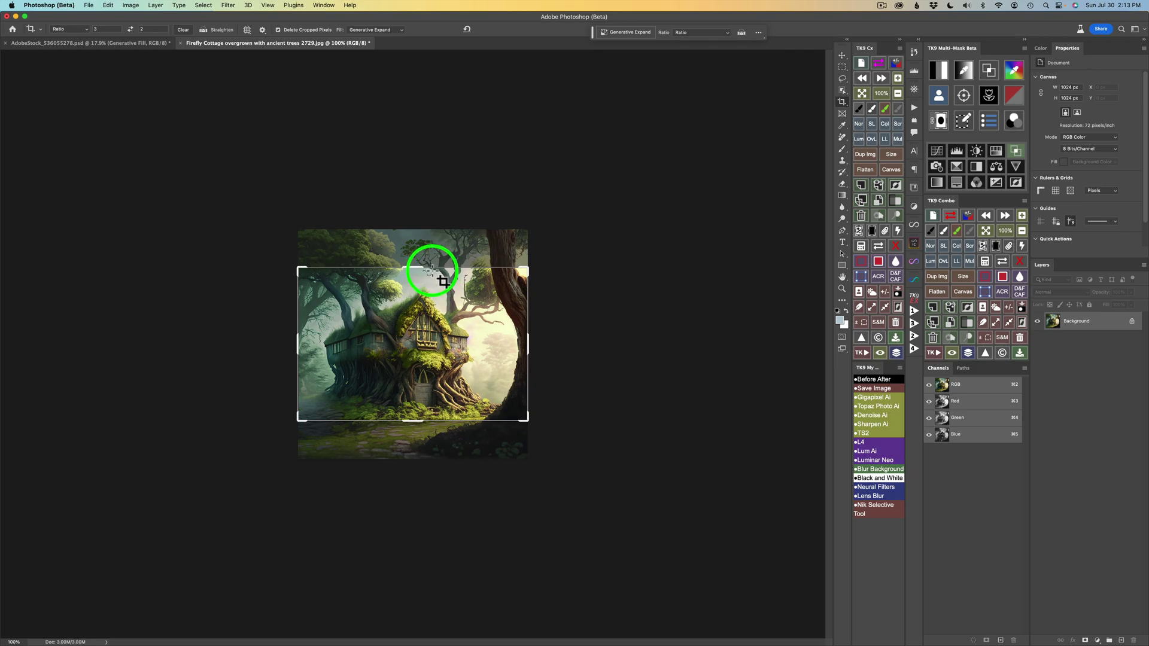
left_click_drag(414, 262, 428, 178)
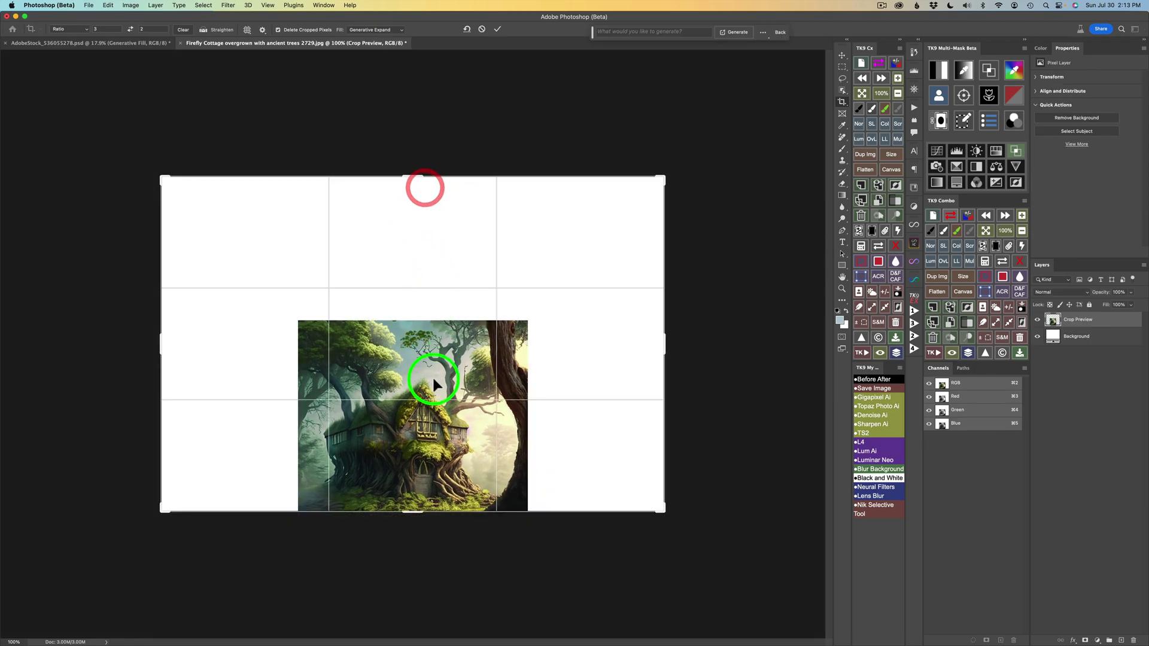
left_click_drag(433, 375, 483, 267)
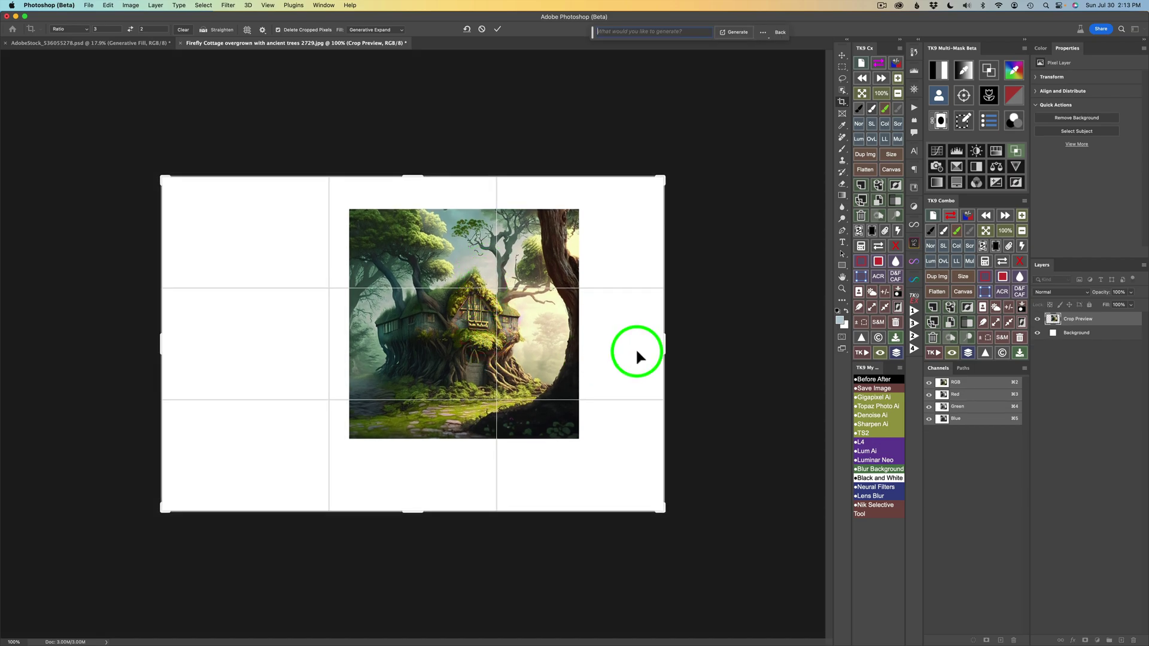
left_click_drag(666, 342, 688, 343)
left_click_drag(461, 342, 501, 345)
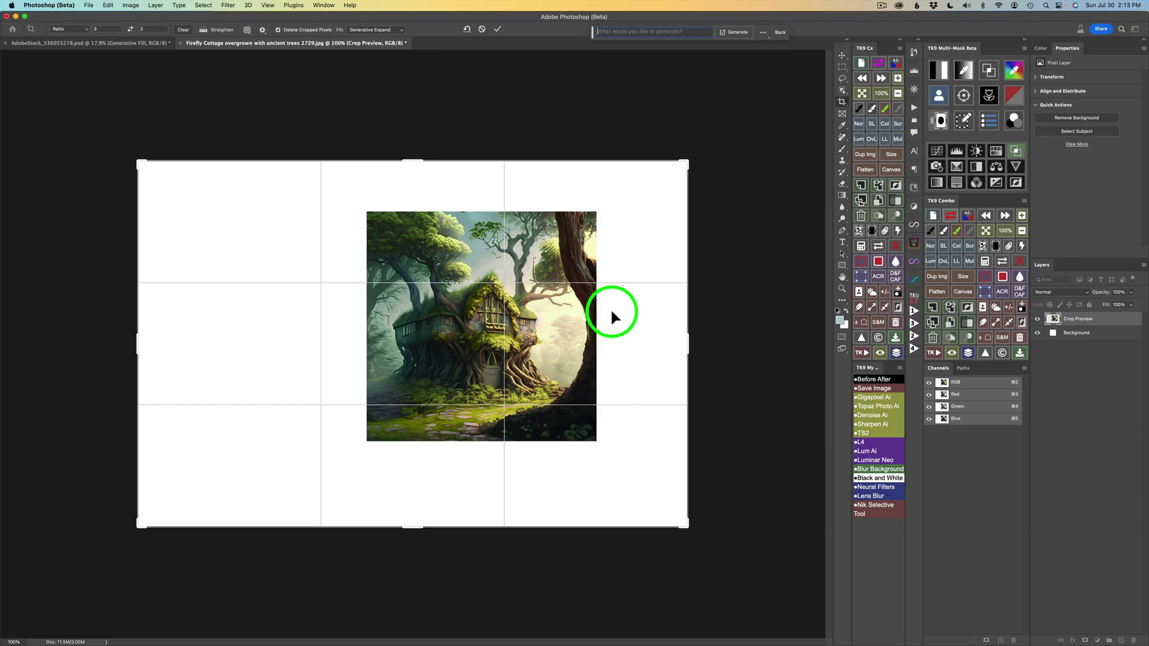
Generate the forest expansion and keep the third variation with mossy rocks.
left_click(738, 34)
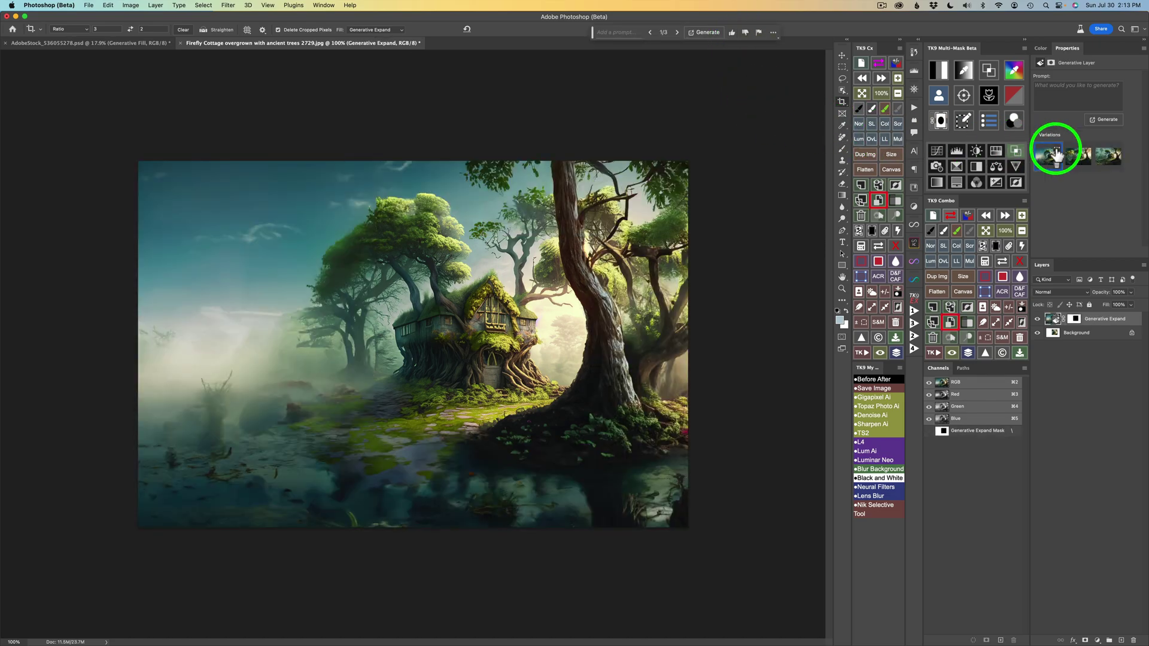
left_click(1081, 160)
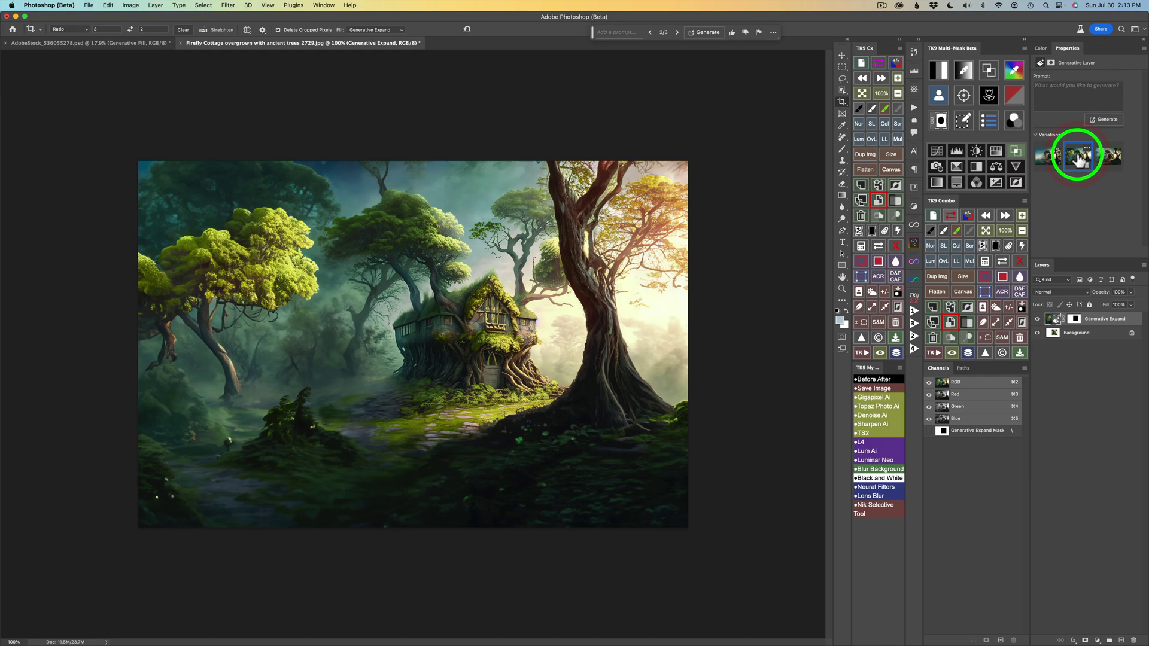
left_click(1104, 159)
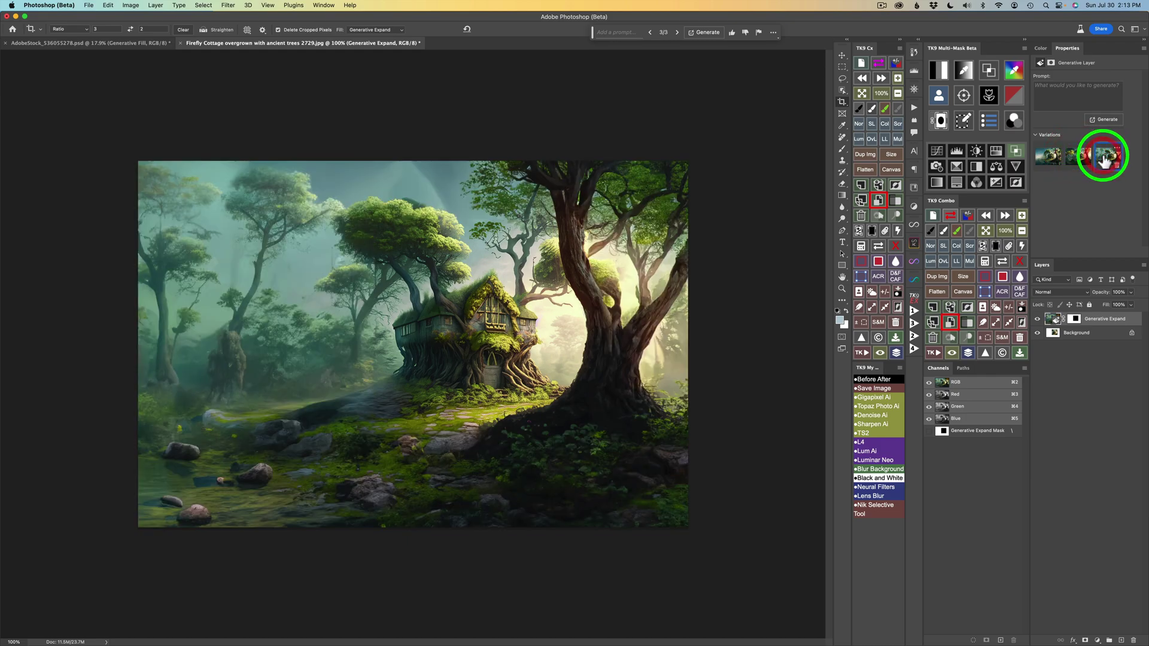